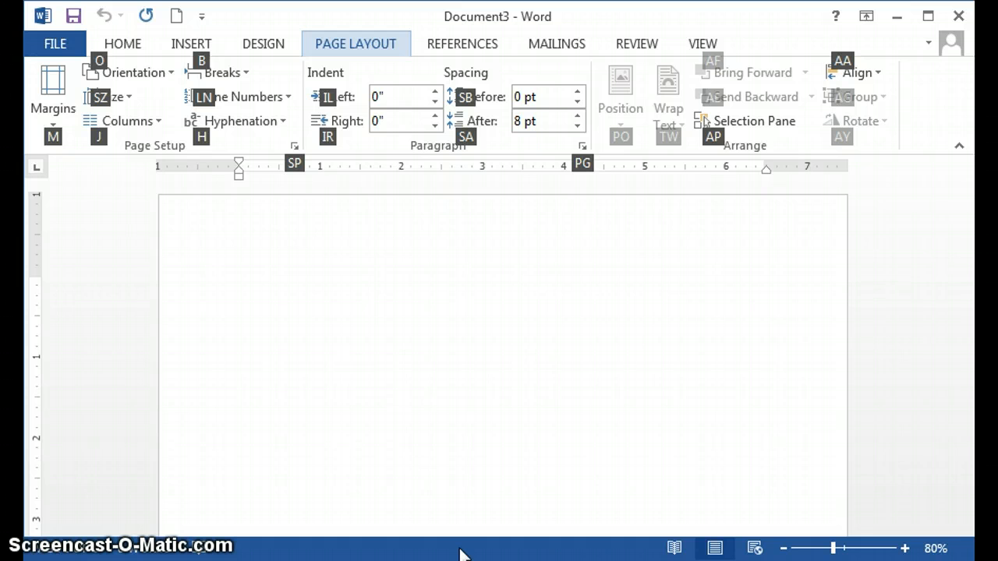
Set the paragraph format to double line spacing with no added space between paragraphs of the same style.
click(125, 46)
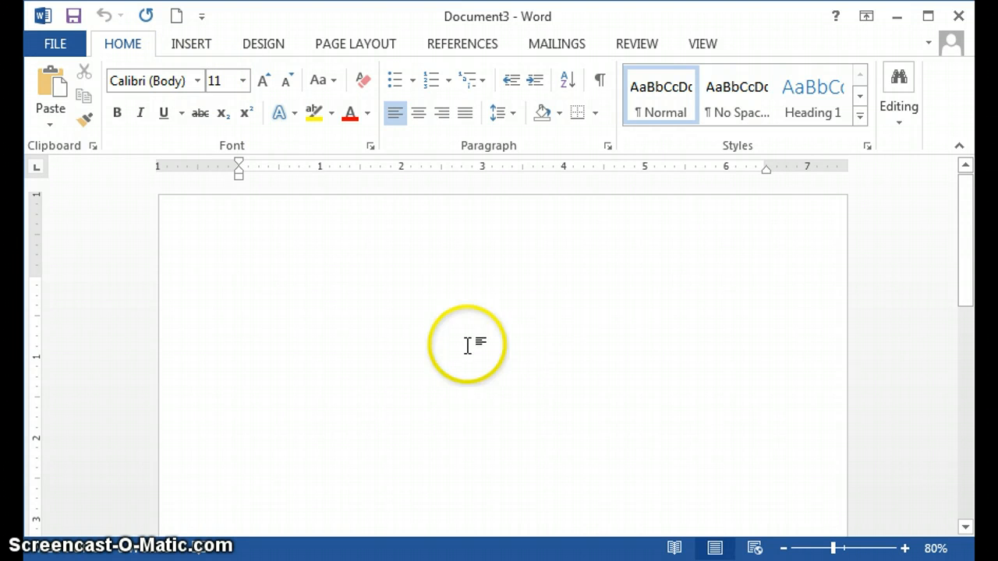
click(414, 358)
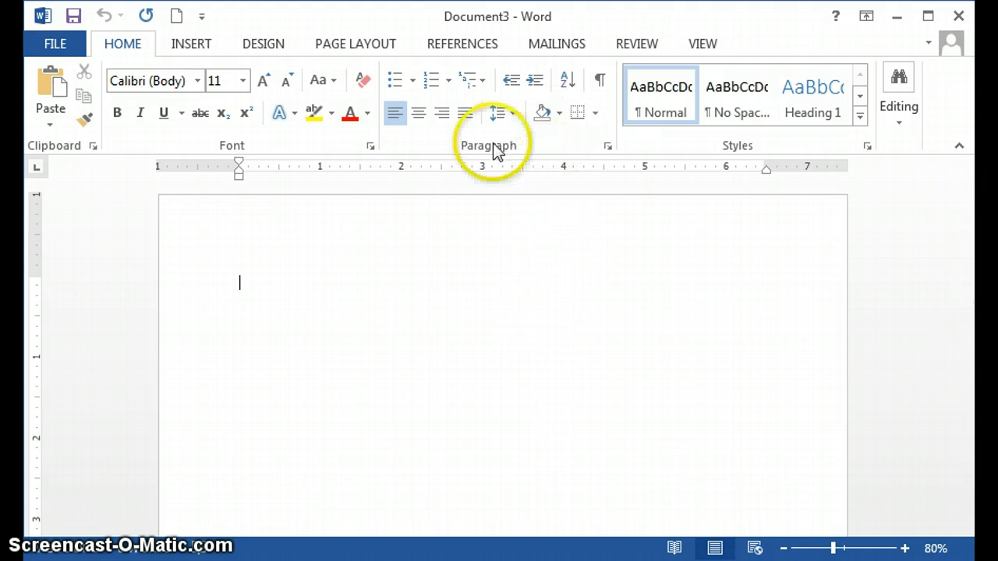
click(609, 148)
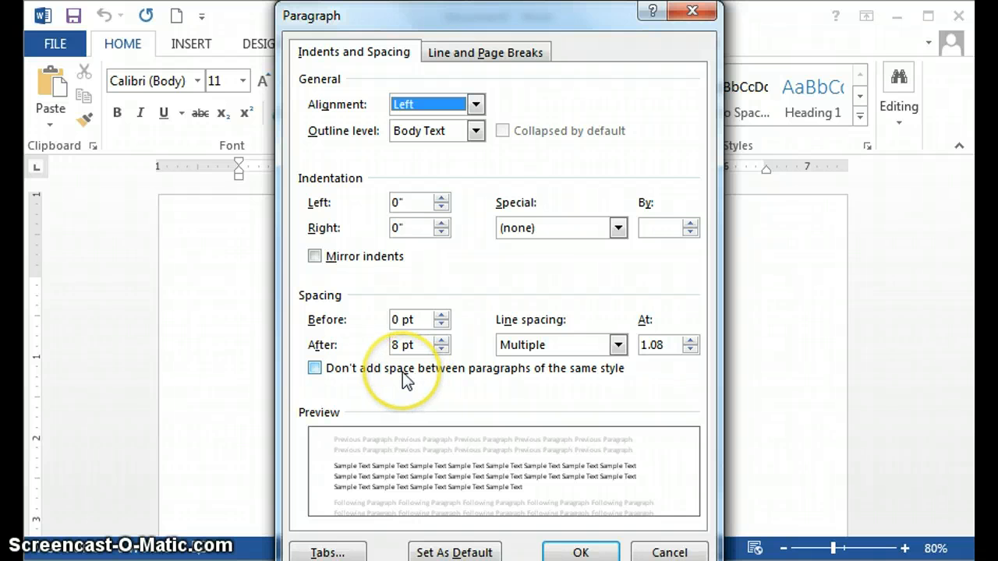
click(314, 368)
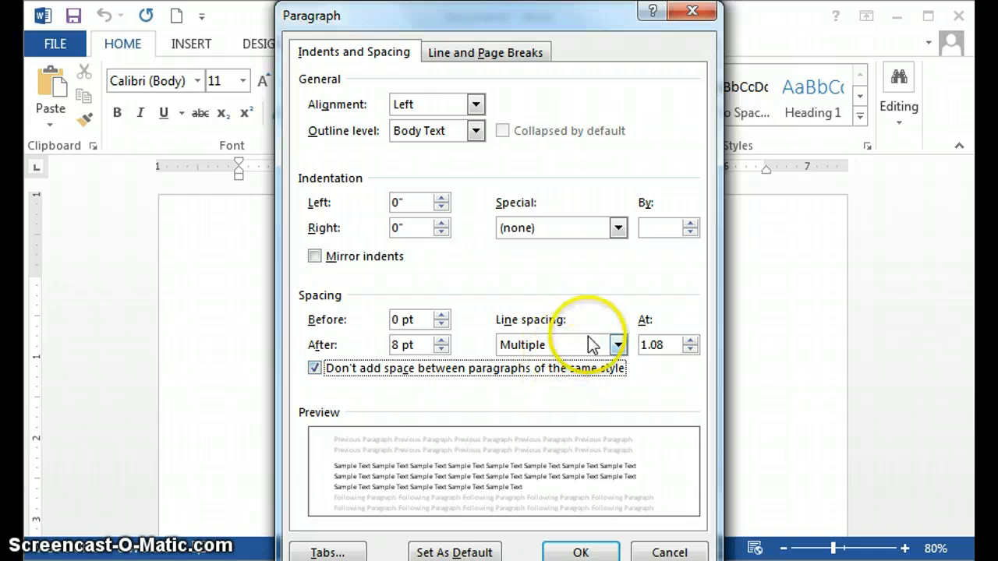
click(618, 345)
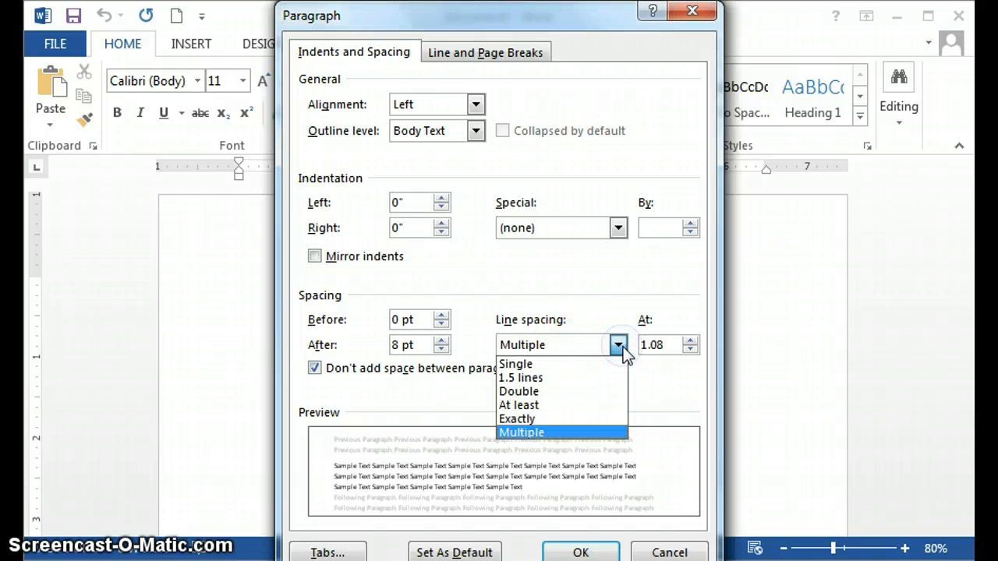
click(612, 392)
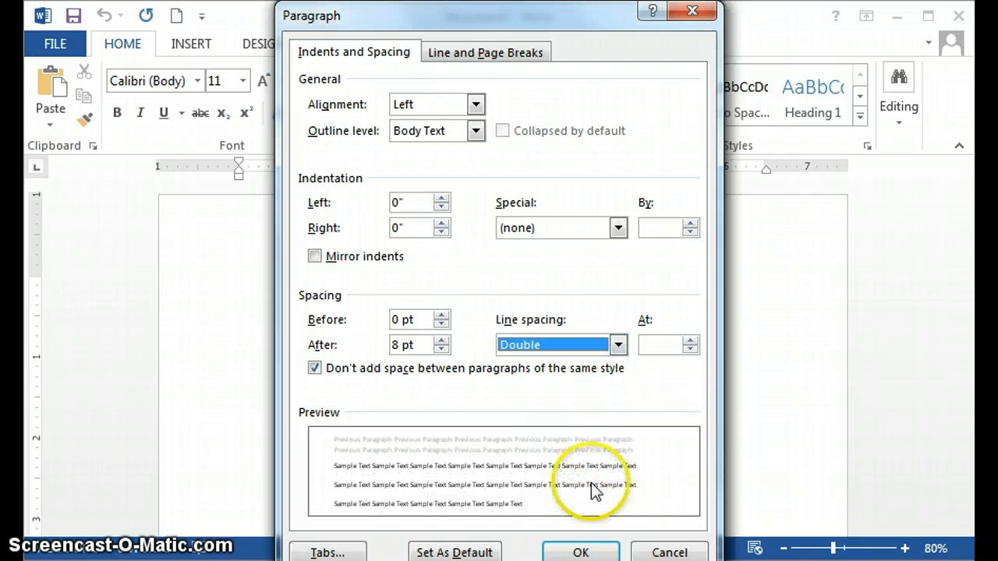
click(583, 552)
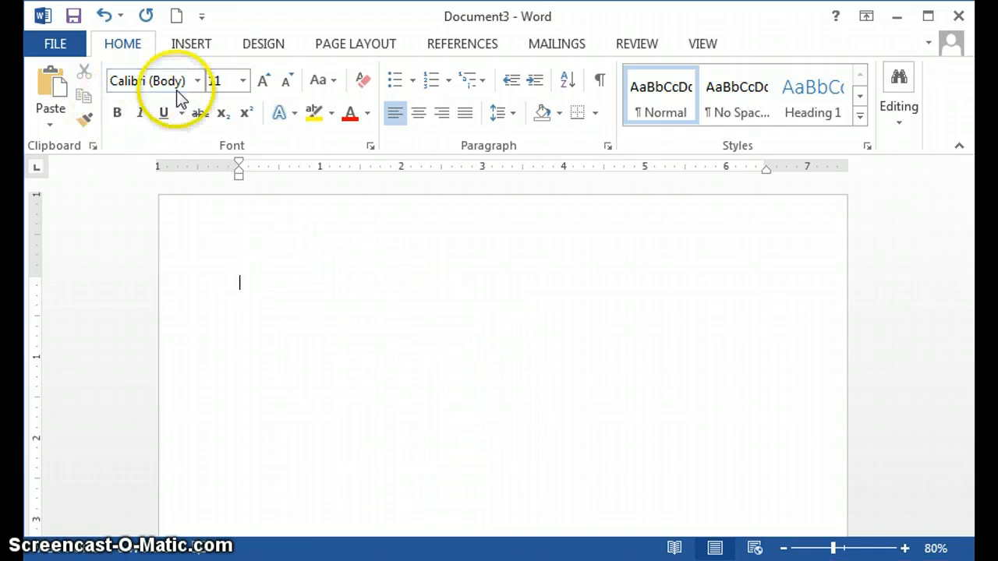
Set the document font to Times New Roman, size 12.
click(197, 81)
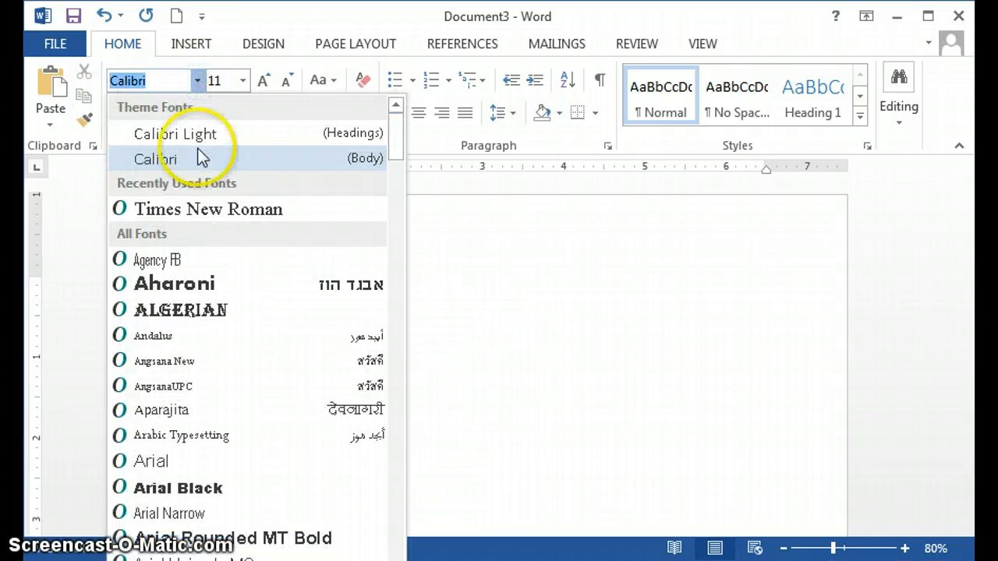
click(208, 209)
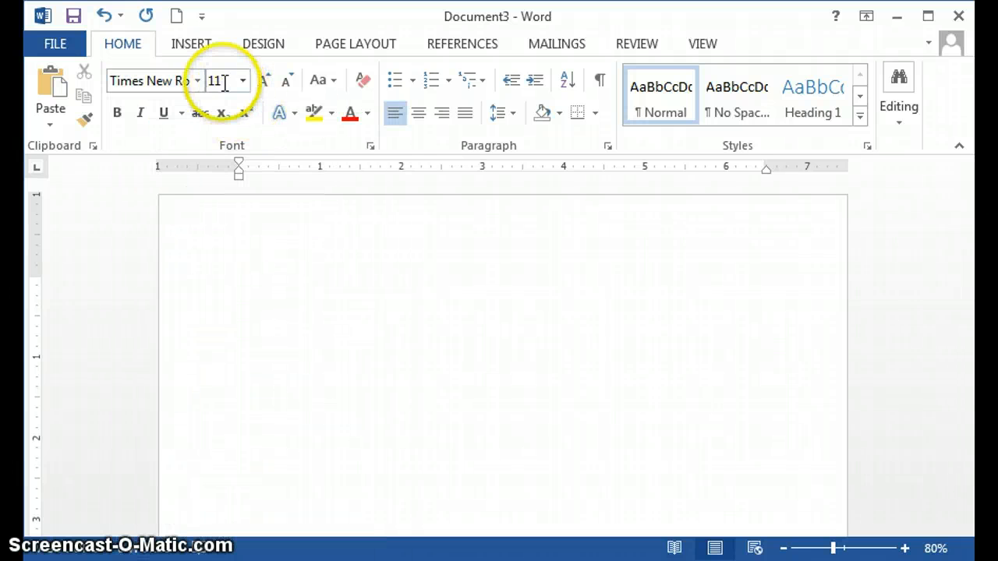
click(224, 82)
text(12)
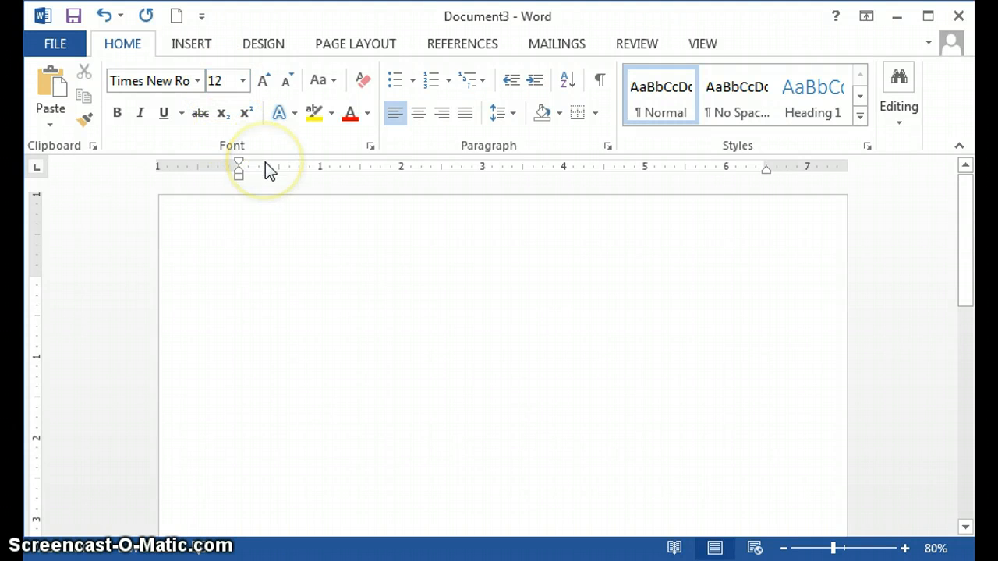
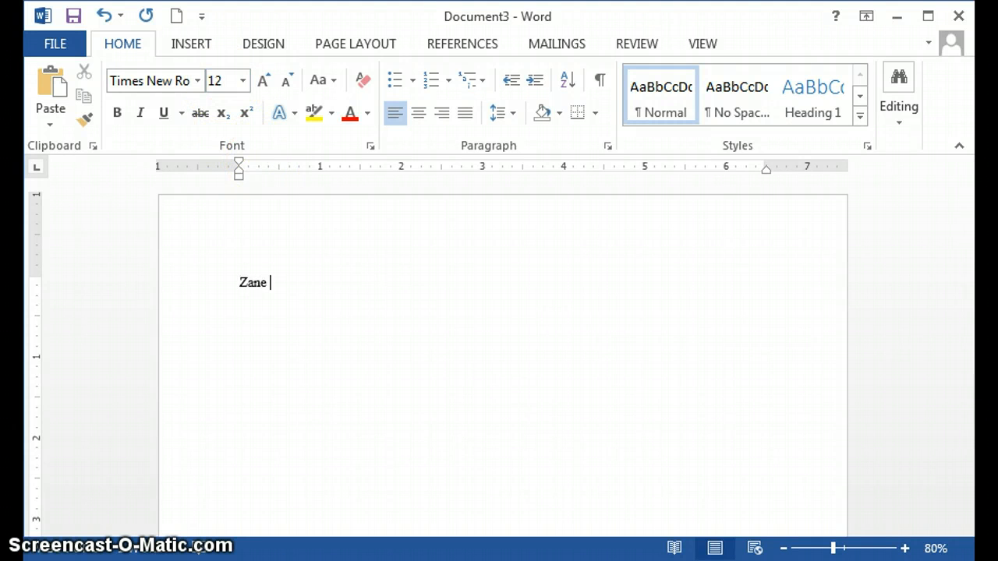
Enter the student's full name as the first line of the heading.
key(Return)
text(Mr. Porter)
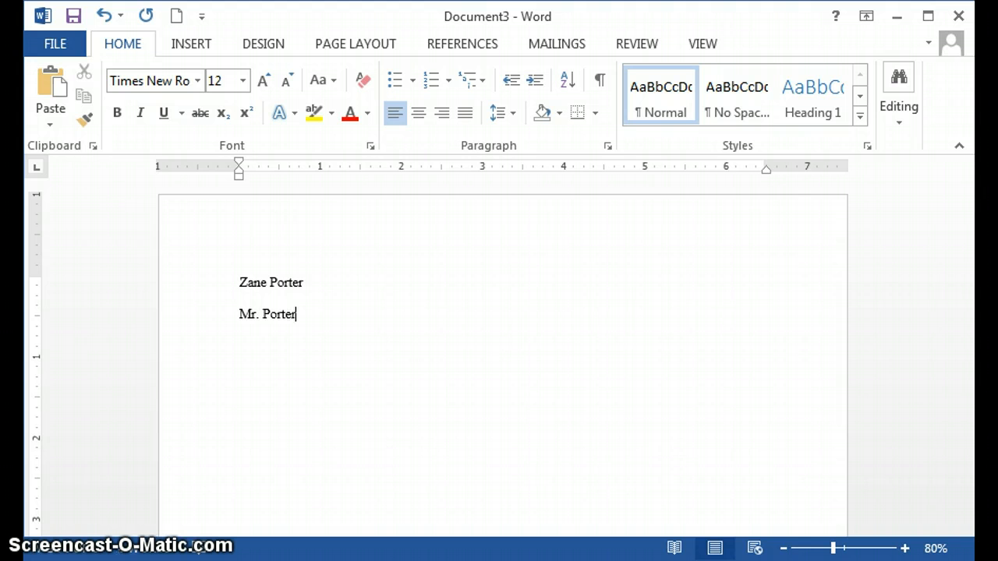
key(BackSpace)
key(BackSpace)
key(BackSpace)
key(BackSpace)
key(BackSpace)
key(BackSpace)
key(BackSpace)
key(BackSpace)
key(BackSpace)
key(BackSpace)
Enter the heading's second line as "Instructor" followed by the teacher's surname.
text(Instructor Porter)
key(Return)
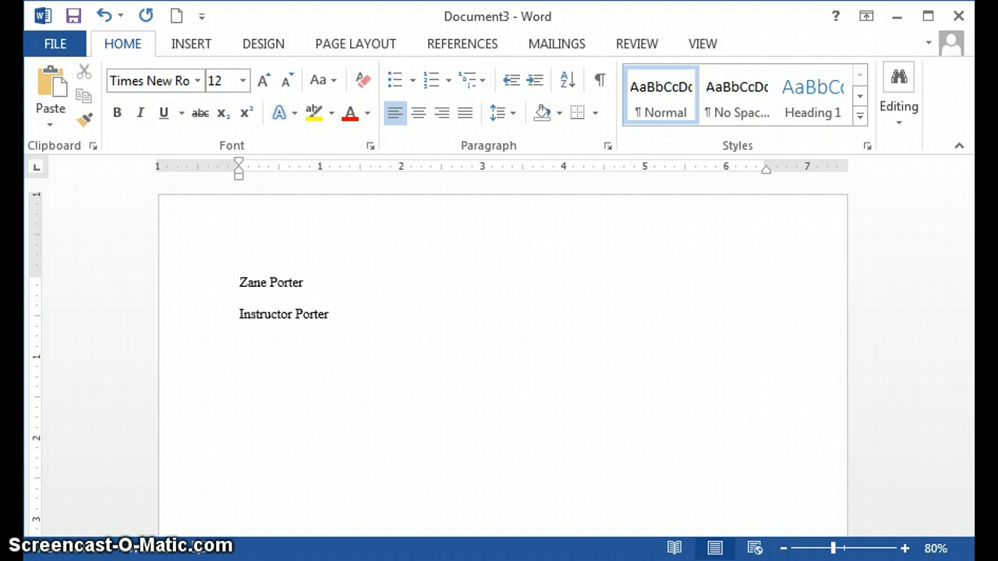
Enter the course name "AP English Literature and Composition" as the third heading line.
text(AP English L)
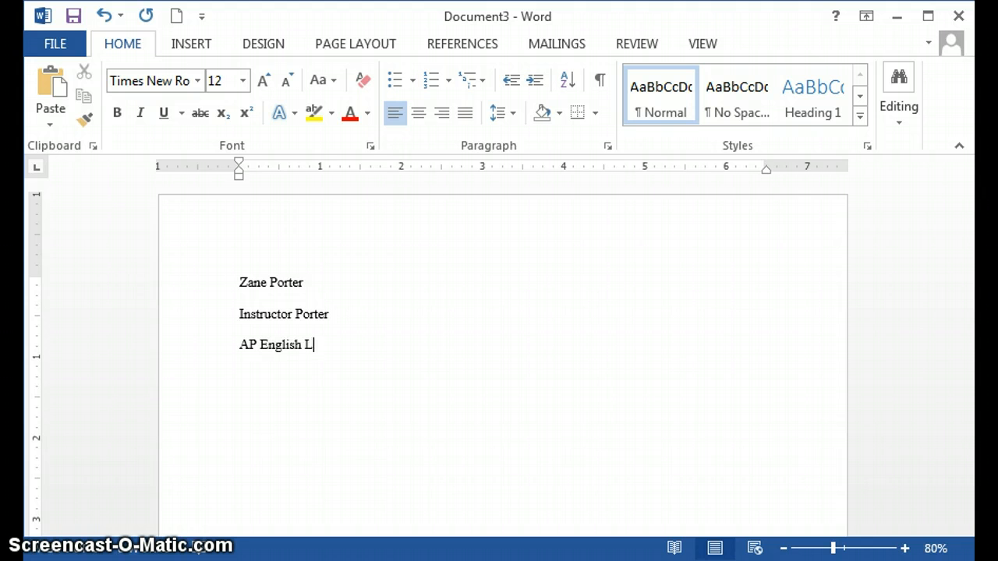
text(iterature and Com)
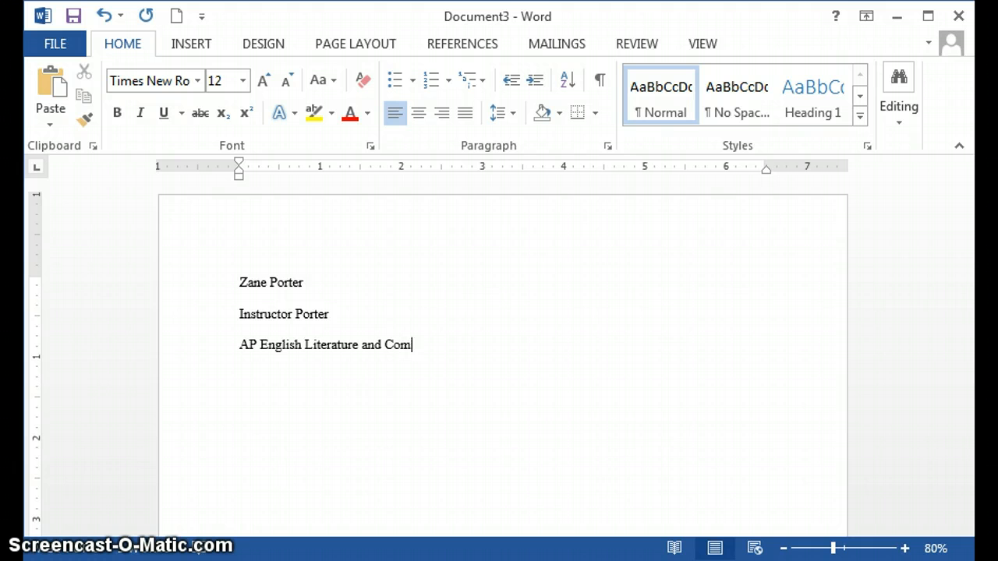
text(position)
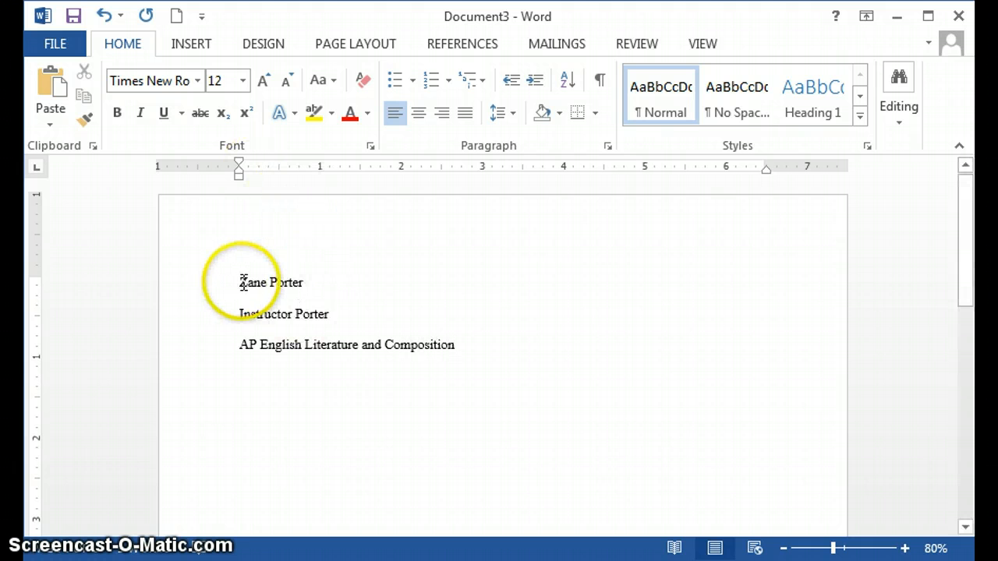
click(378, 345)
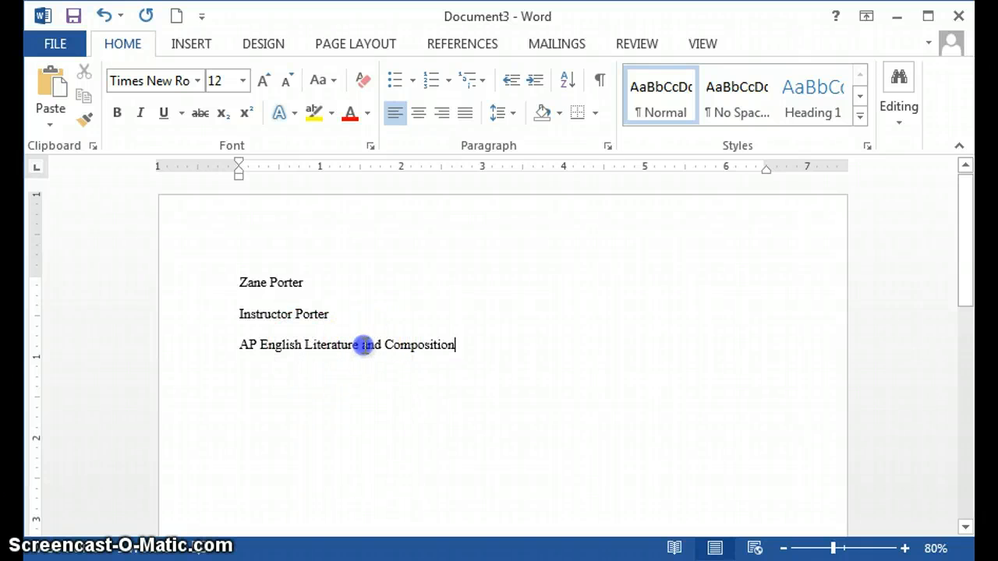
click(409, 373)
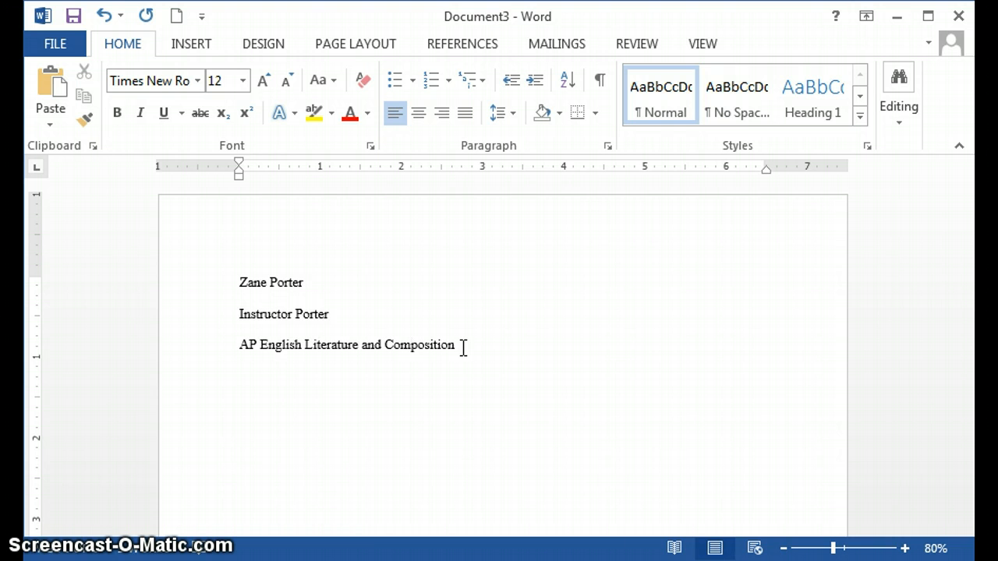
click(462, 347)
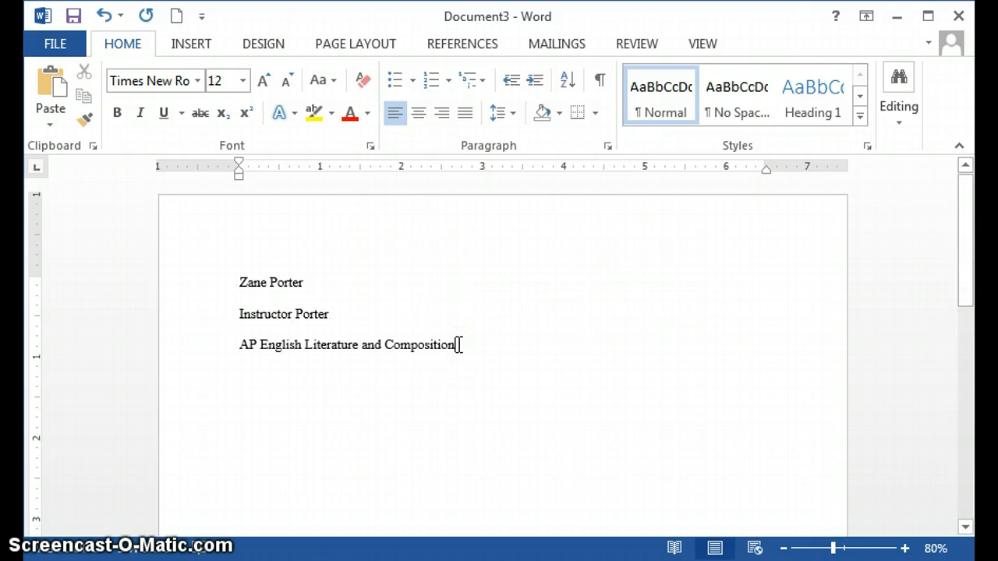
Add the date "8 February 2015" on a new line below the course name.
key(Return)
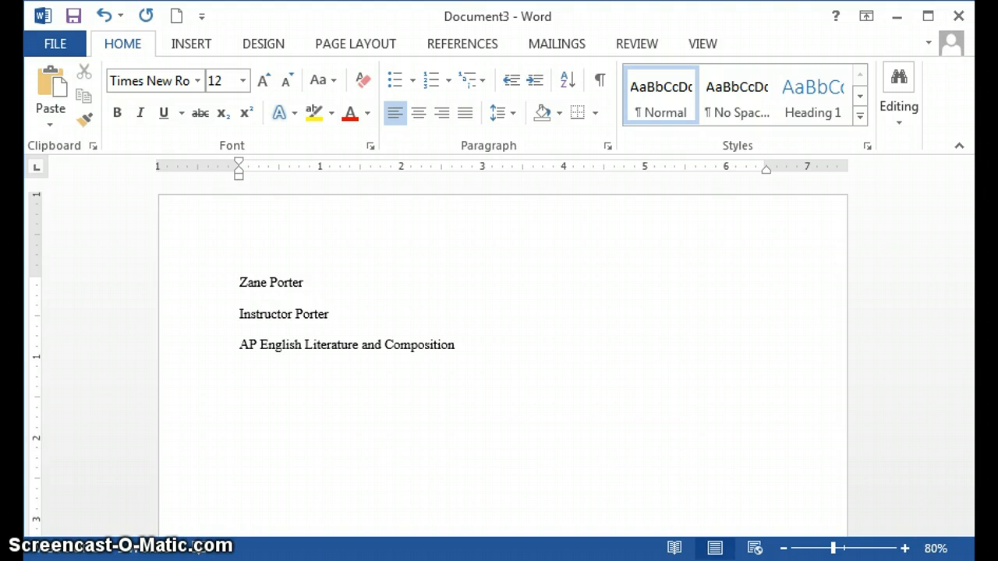
text(8 Fe)
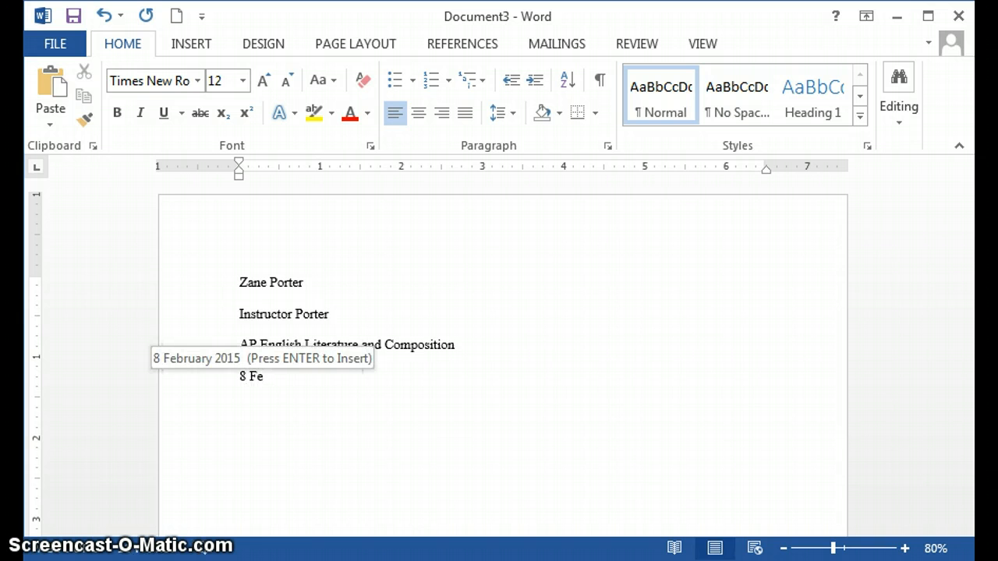
text(bruary 2)
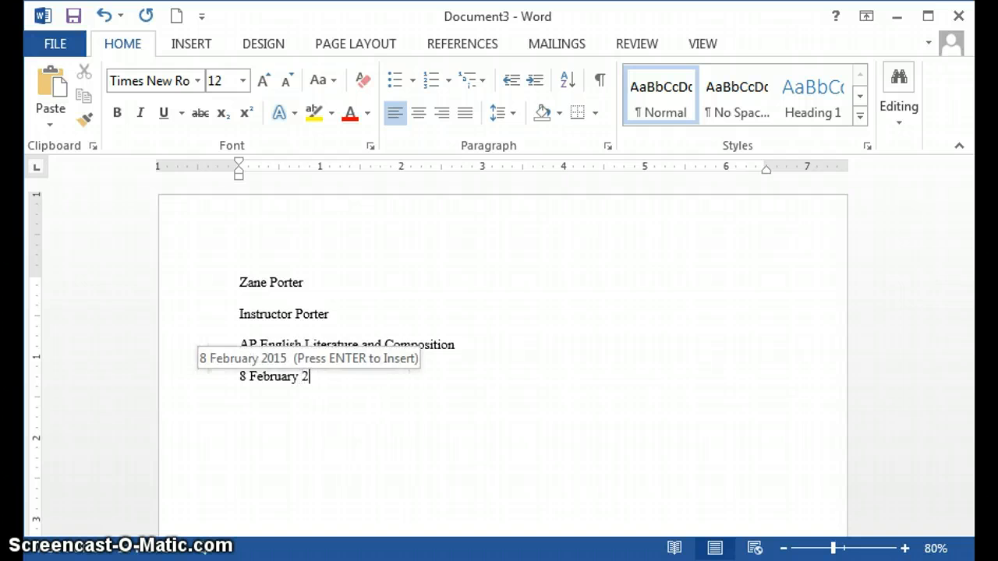
key(Return)
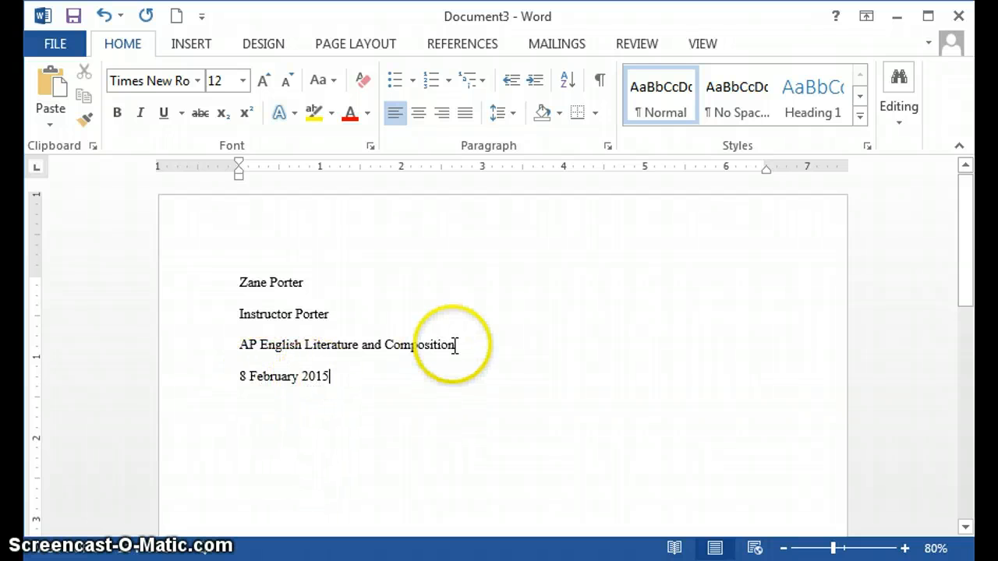
Start a new center-aligned line below the date, without any tab indent.
key(Return)
key(Tab)
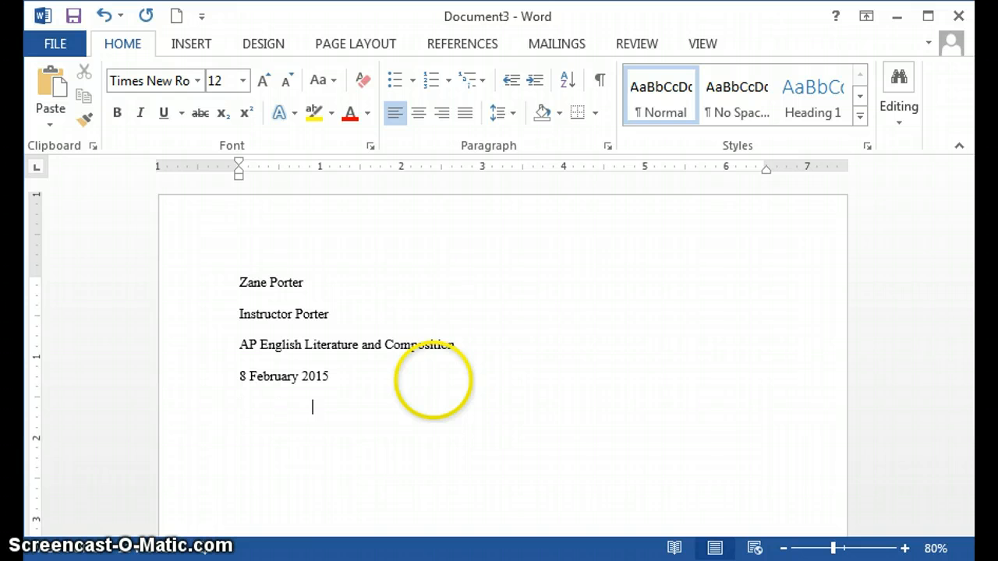
key(BackSpace)
key(BackSpace)
key(BackSpace)
key(BackSpace)
key(BackSpace)
key(BackSpace)
key(BackSpace)
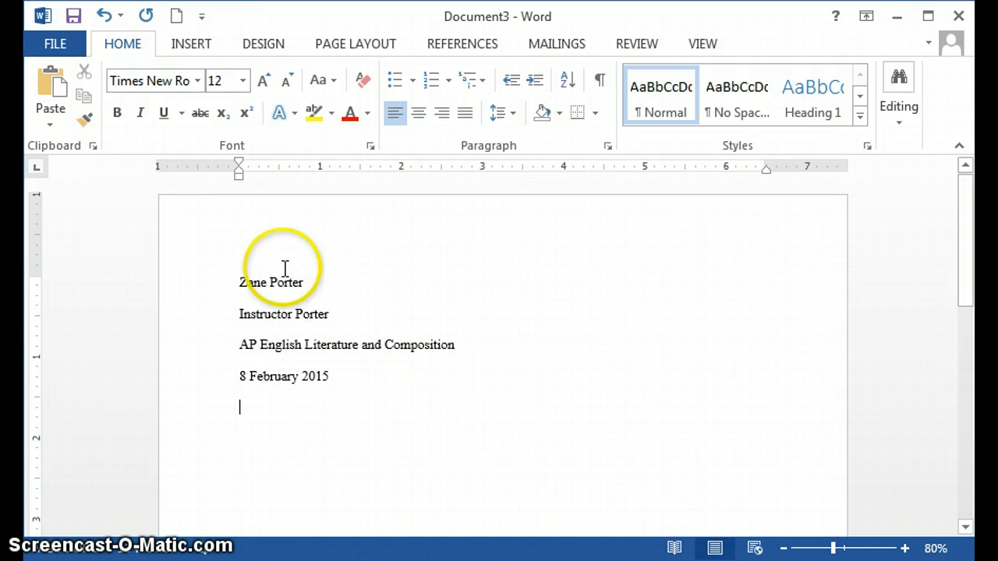
click(418, 114)
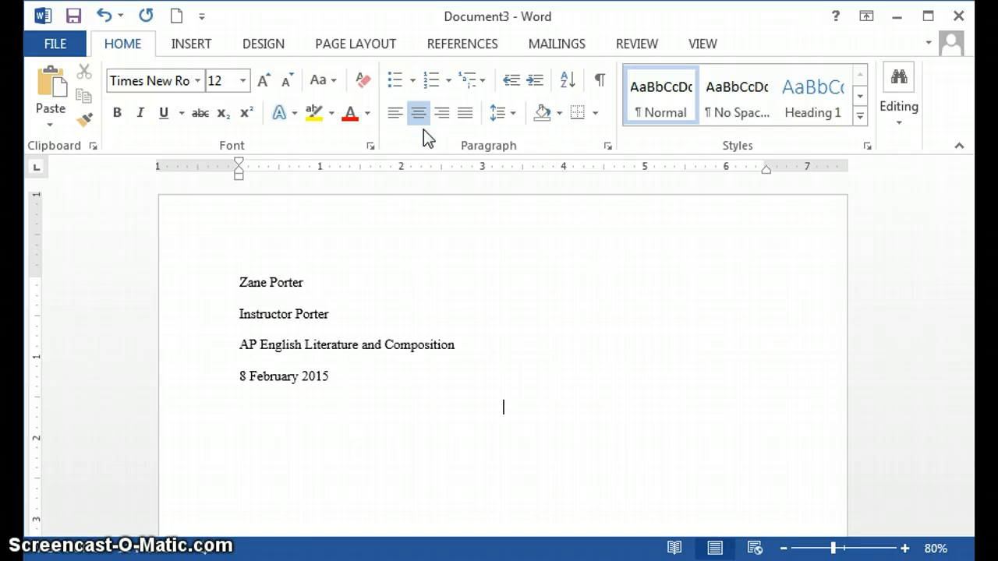
Begin the centered title with "The Psychology", correcting the misspelled word with the suggested spelling.
text(The p)
key(BackSpace)
text(Psycology)
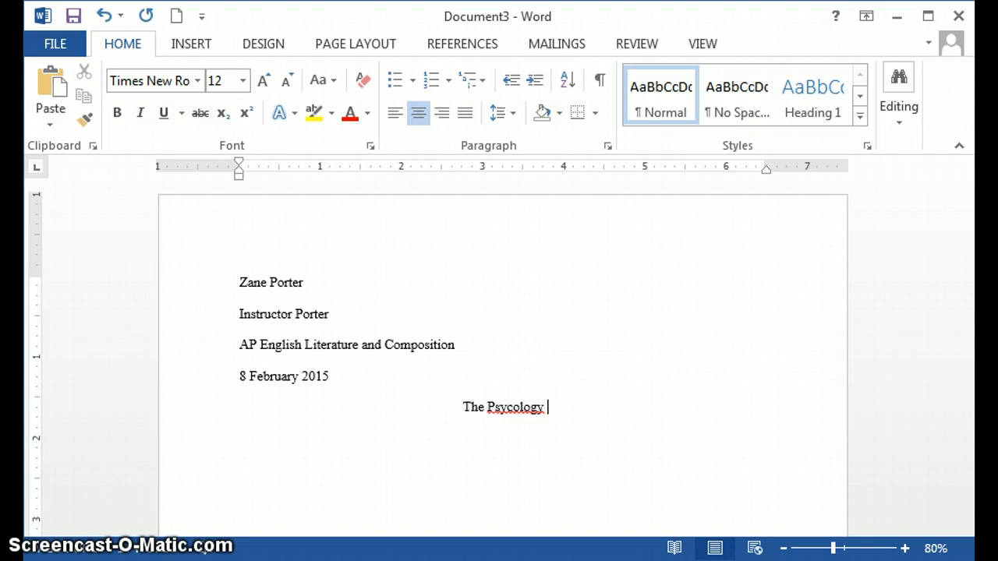
right_click(524, 408)
click(570, 428)
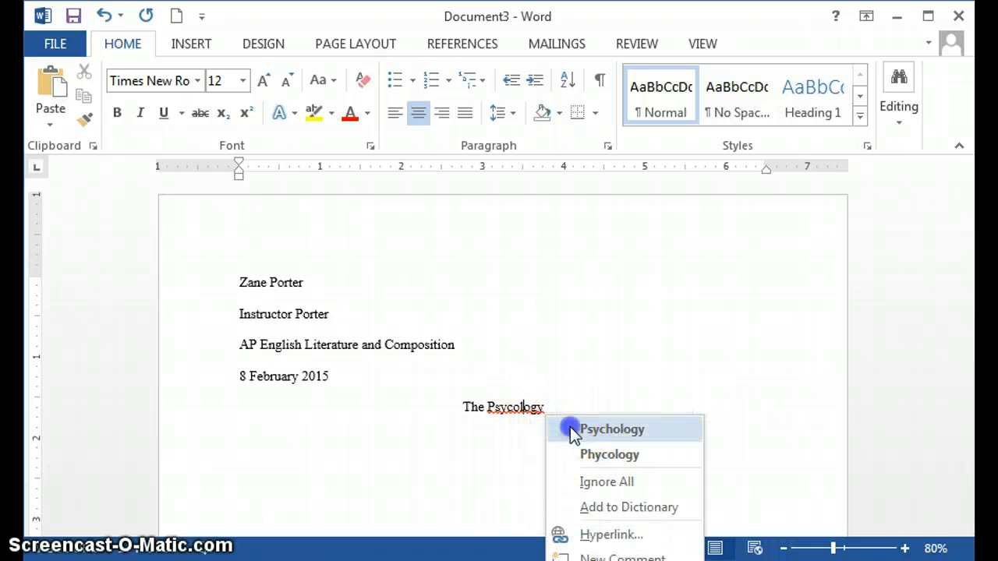
click(580, 412)
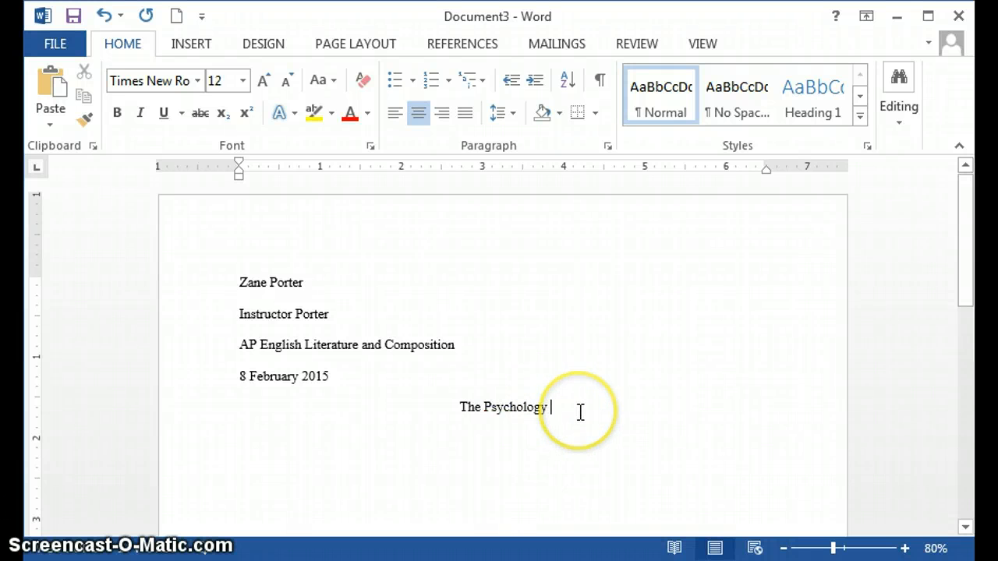
Complete the centered title so it reads "The Psychology of Ophelia's and Hamlet's Relationship".
text(f )
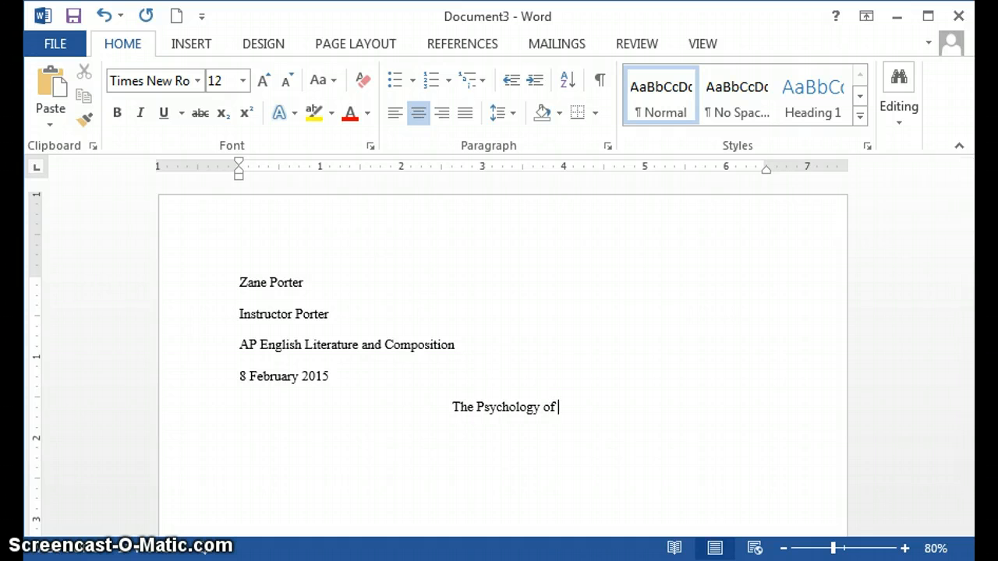
text(O)
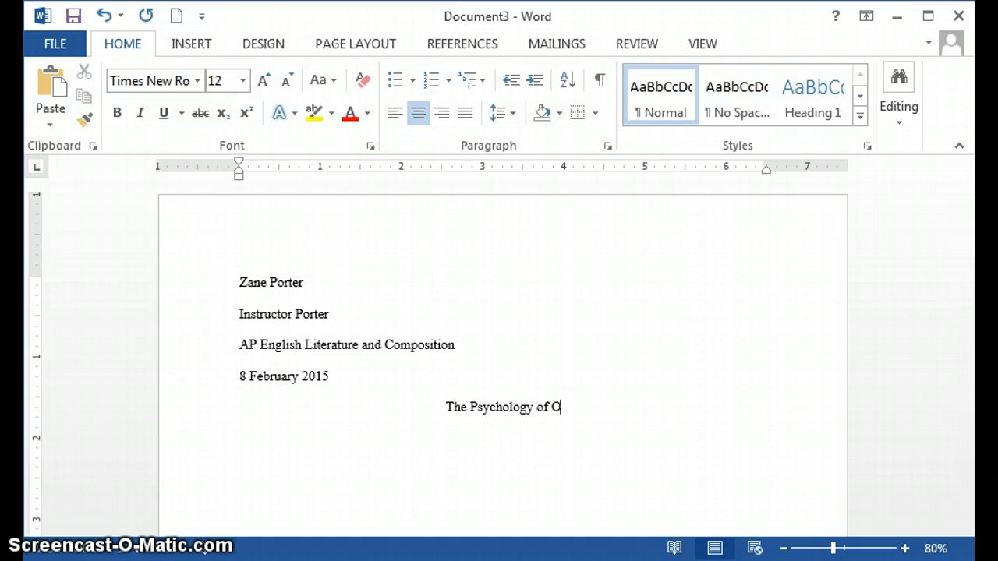
text(phelia)
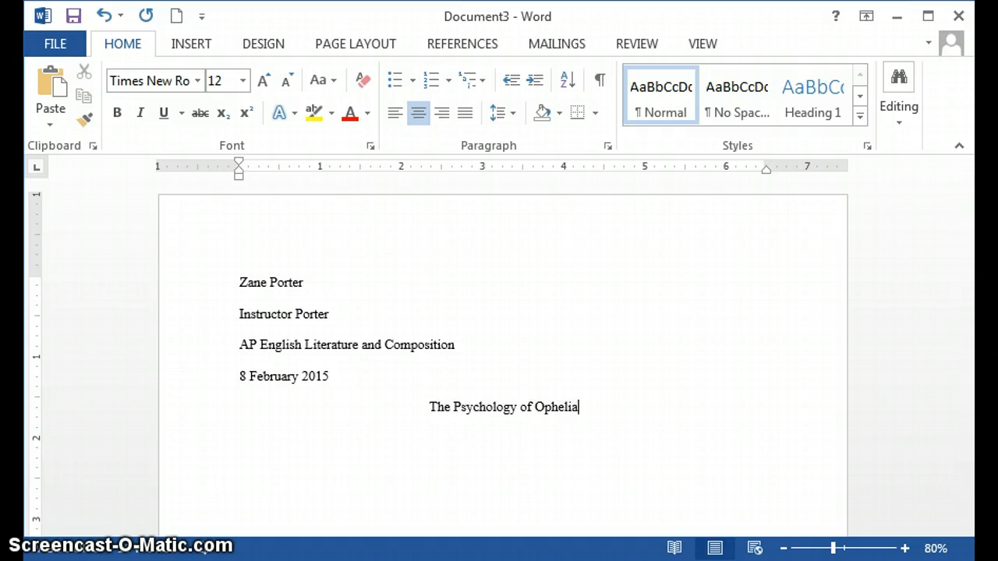
text('s and Ham)
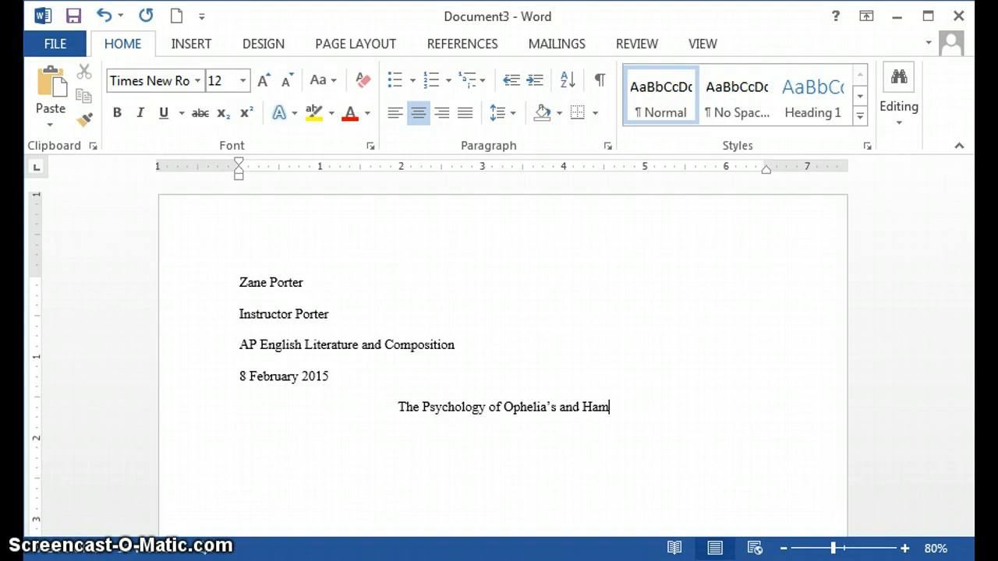
text(let's )
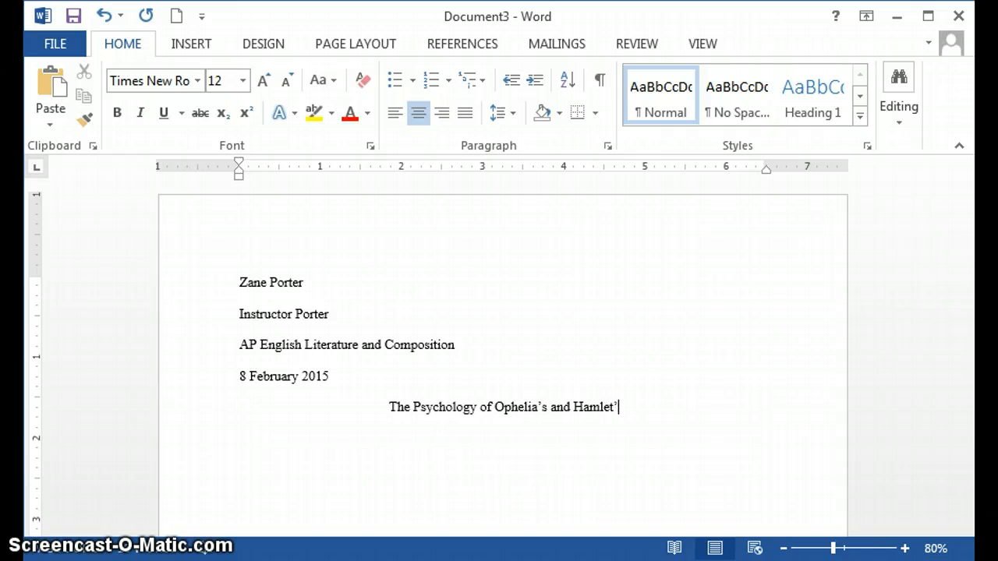
text(Relat)
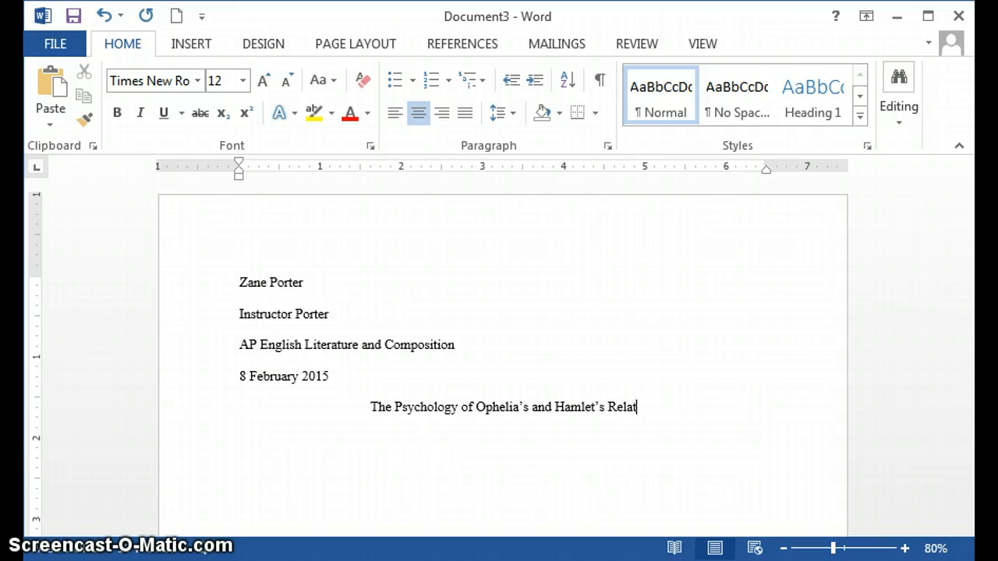
text(ionship)
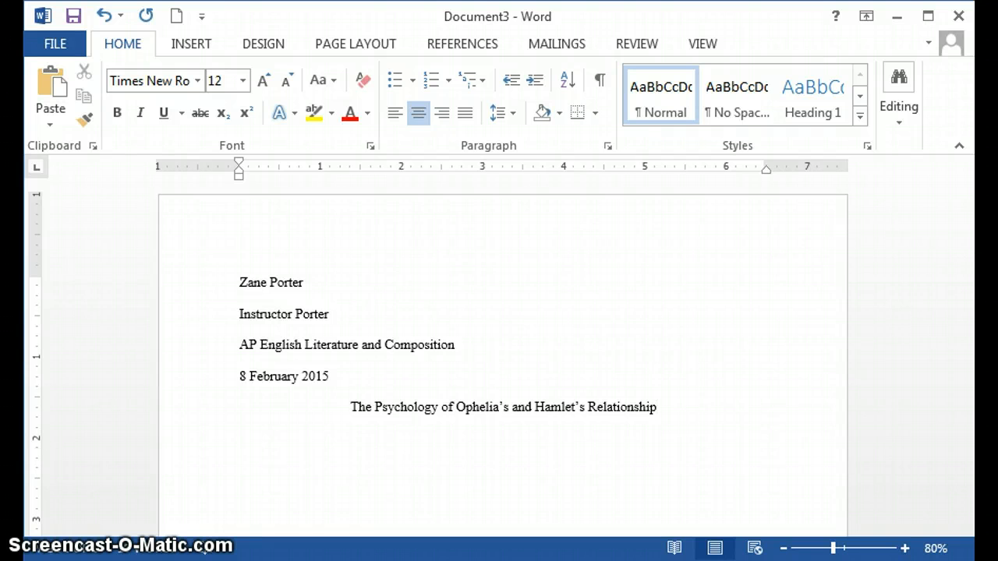
drag(694, 410, 343, 434)
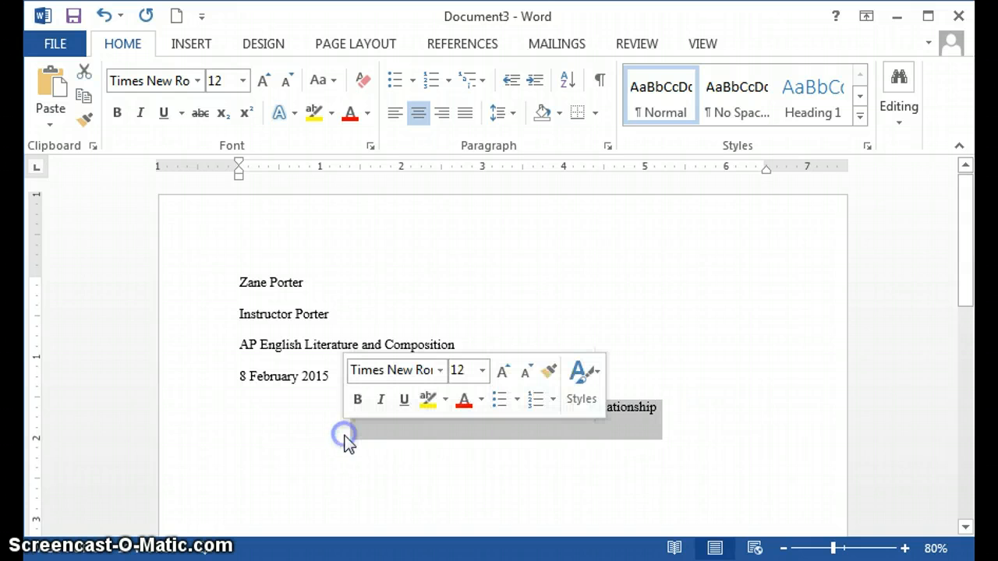
click(427, 428)
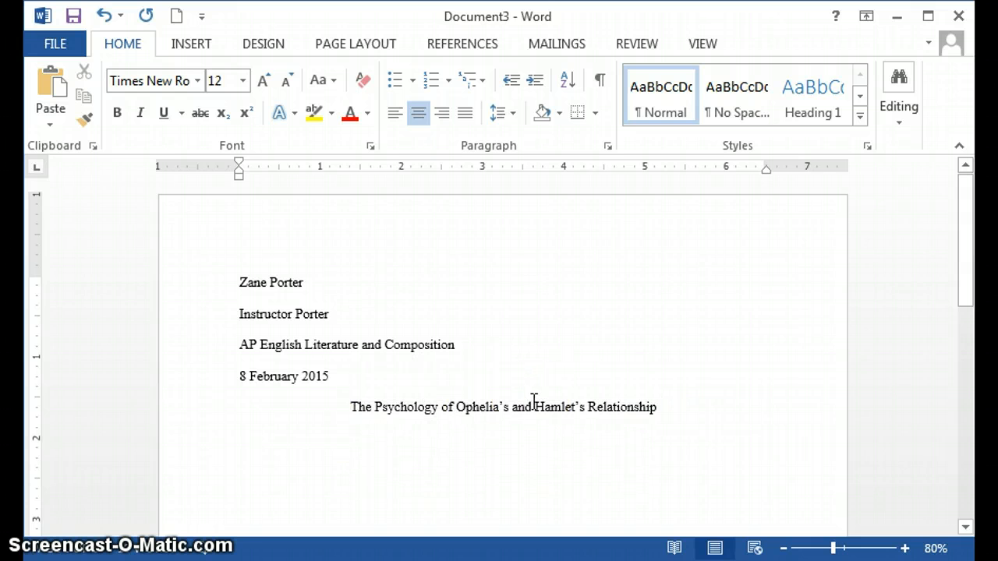
Start a left-aligned, first-line-indented paragraph below the title with the text "Start your paper here.".
click(678, 402)
key(Return)
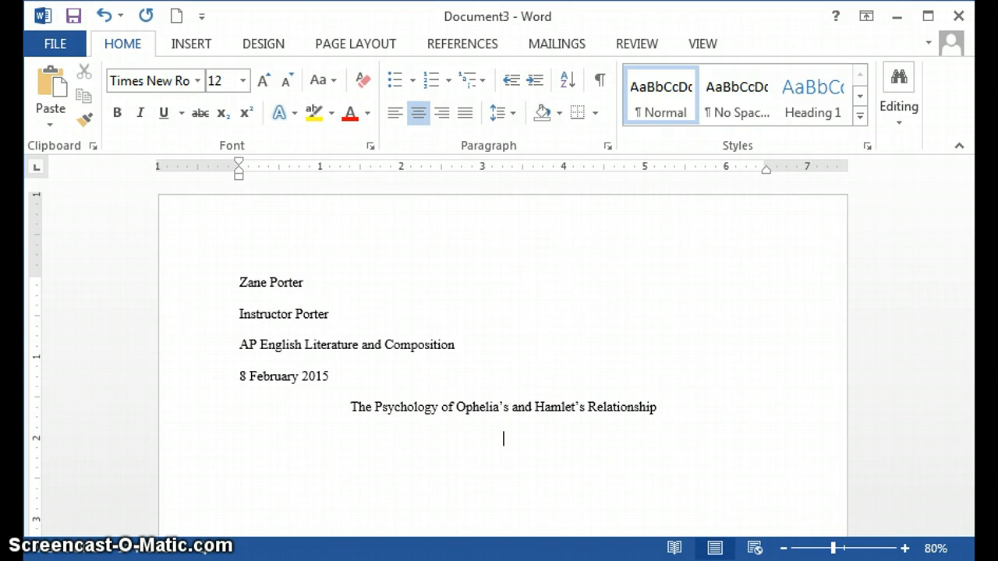
click(393, 117)
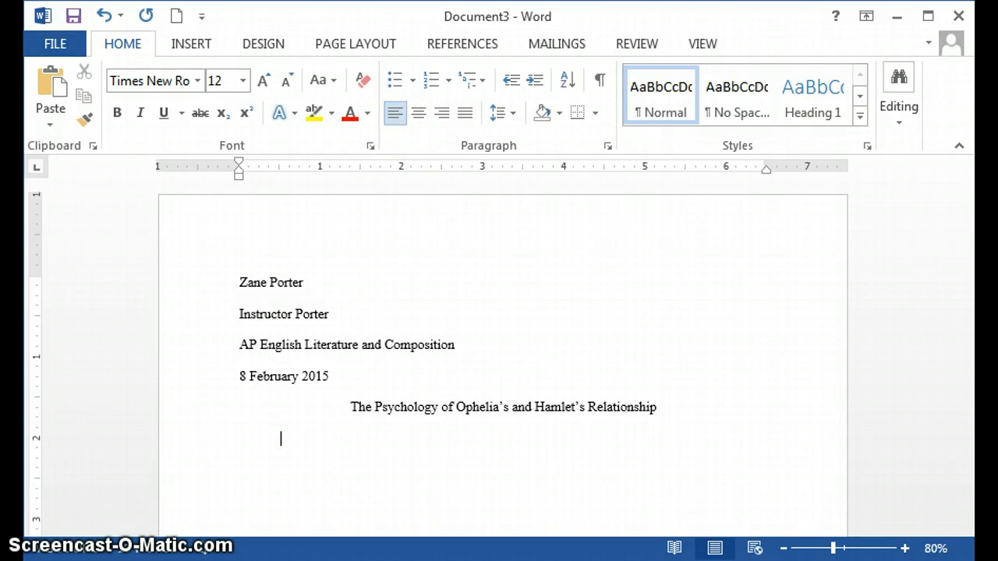
text(Start your paper here.)
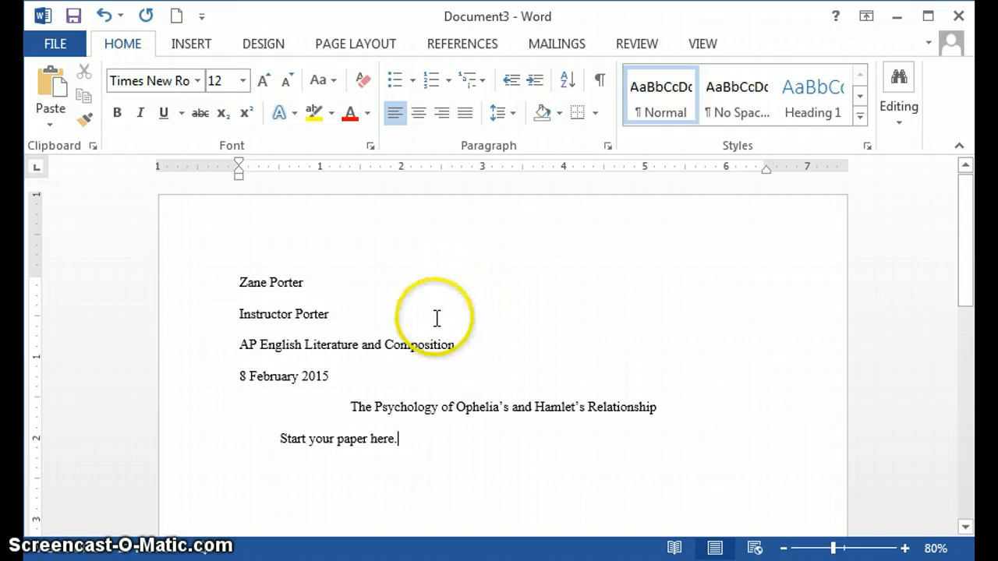
Add a page header containing the author's last name followed by a Plain Number page number at the current position.
double_click(552, 232)
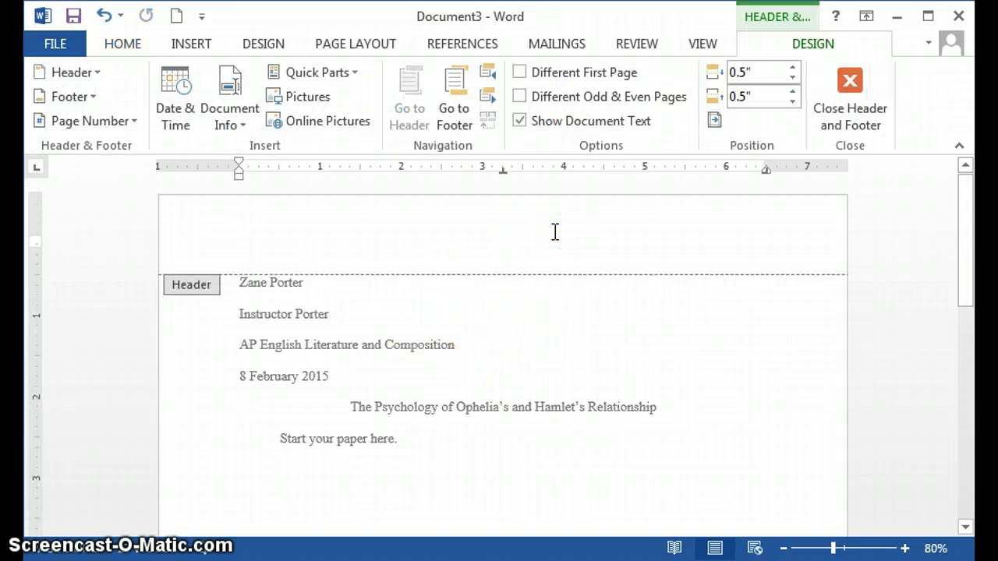
text(Porter)
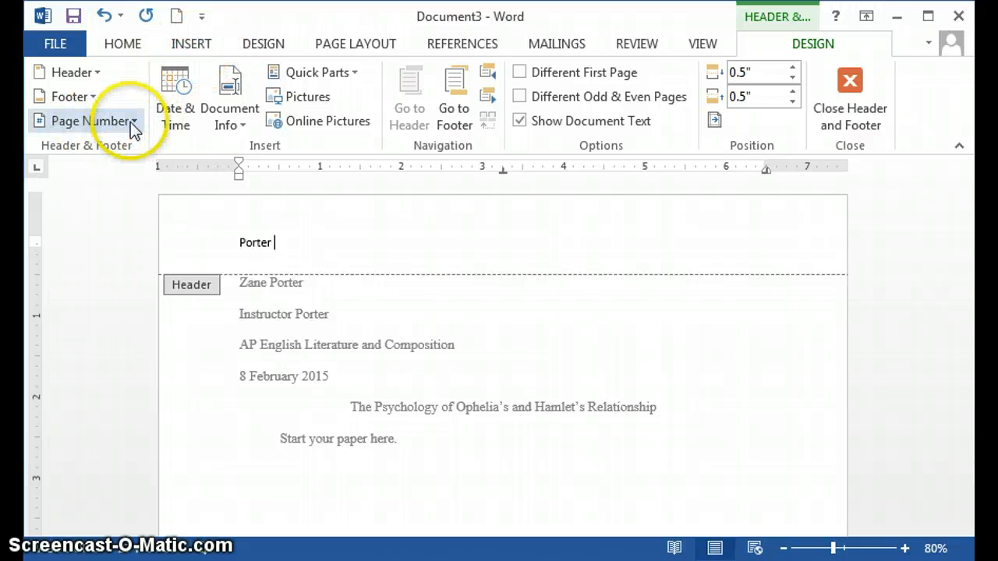
click(202, 52)
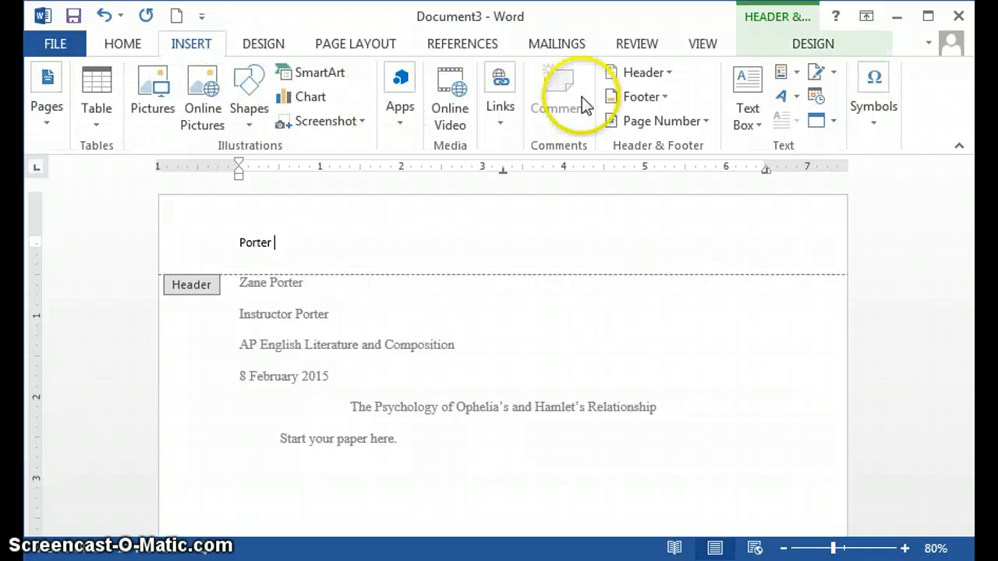
click(670, 121)
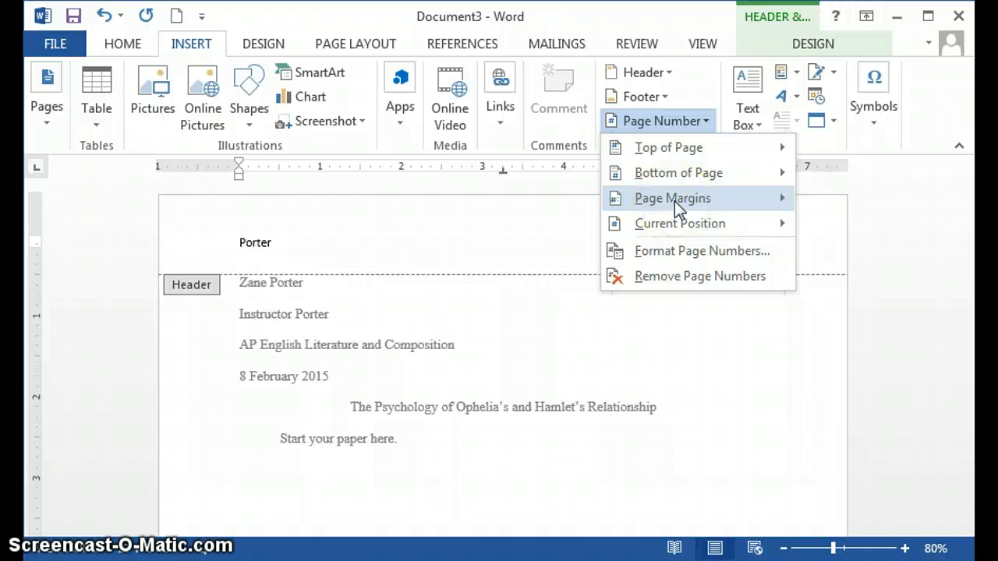
mouse_move(674, 199)
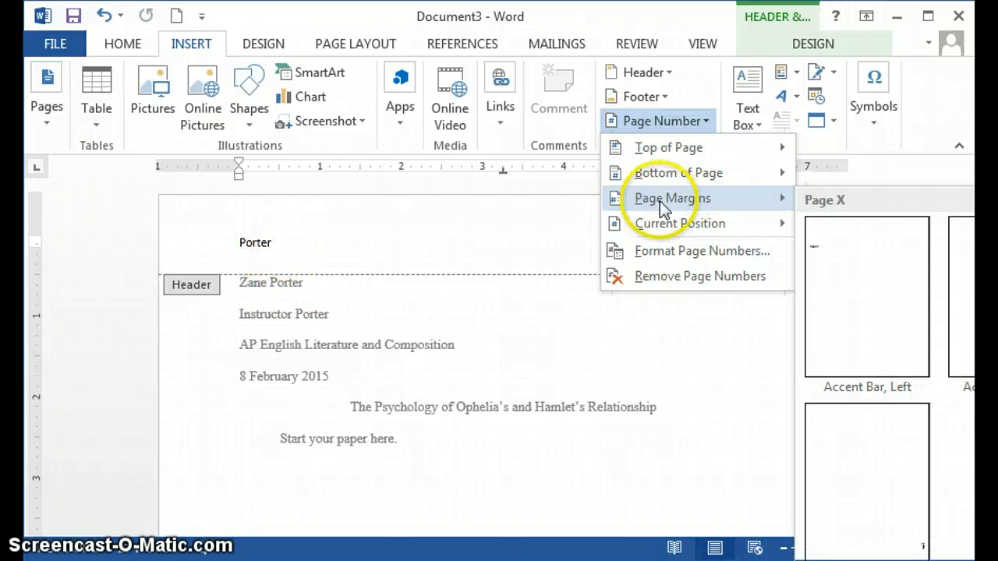
mouse_move(683, 224)
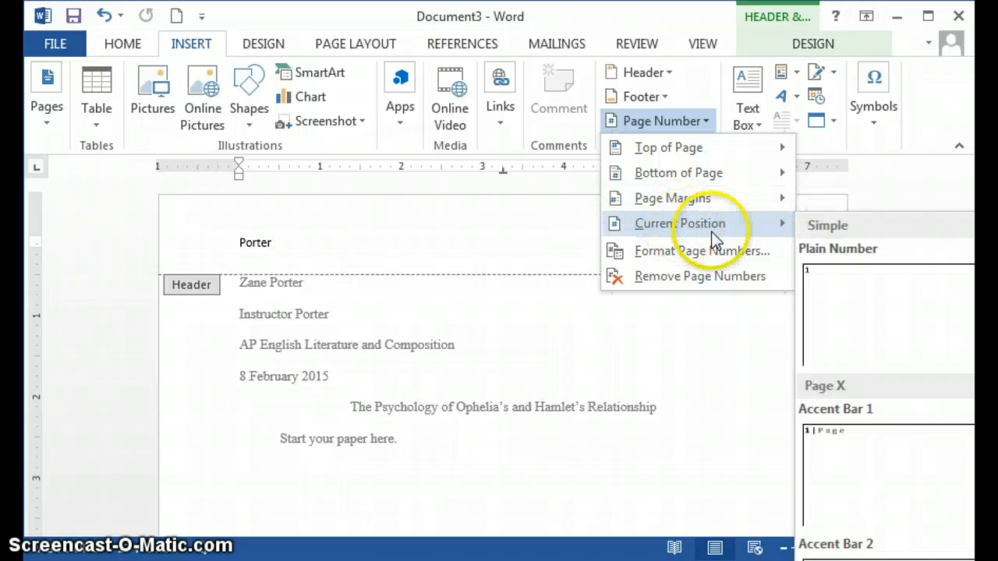
click(852, 289)
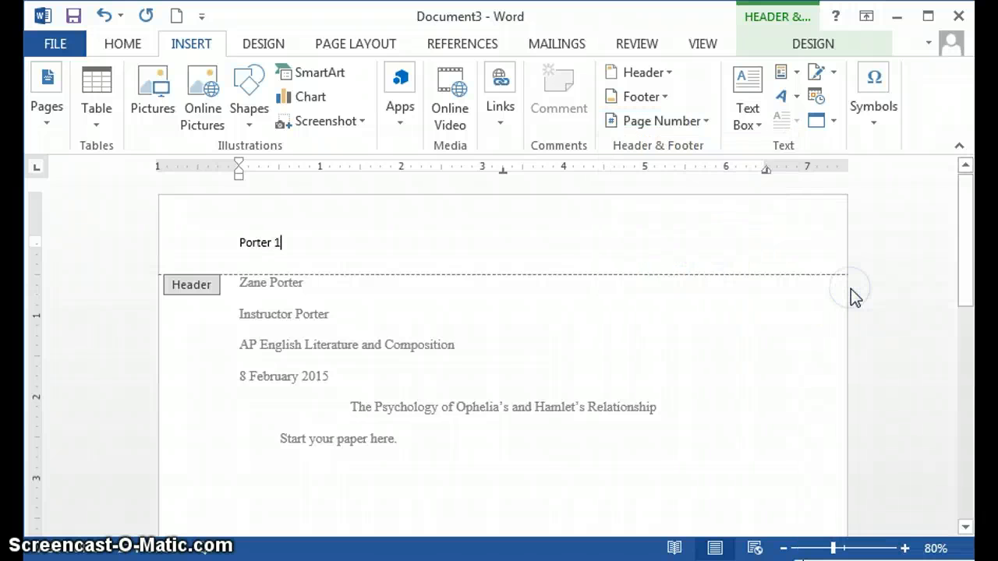
Format the header's last name and page number in Times New Roman, size 12.
click(113, 43)
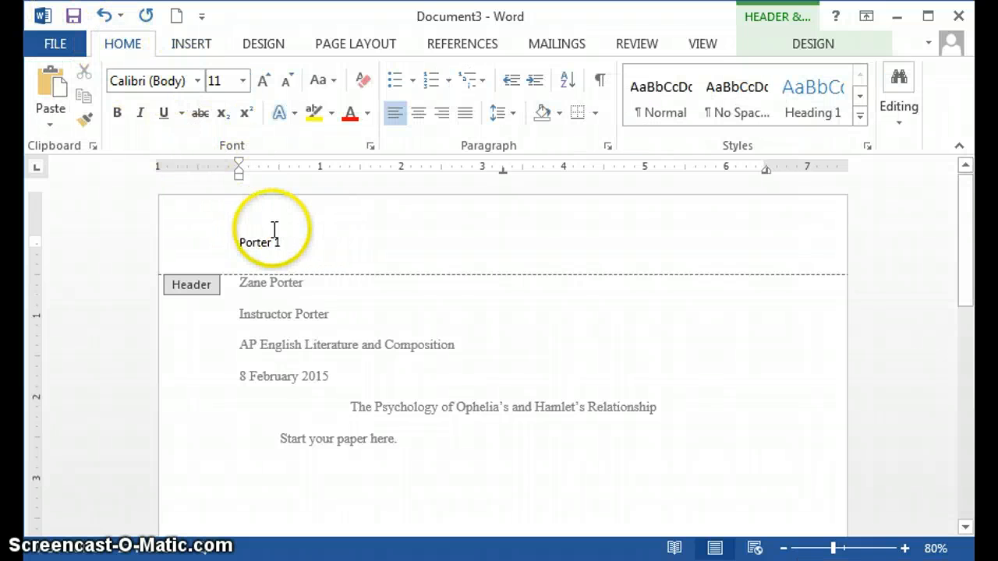
click(234, 245)
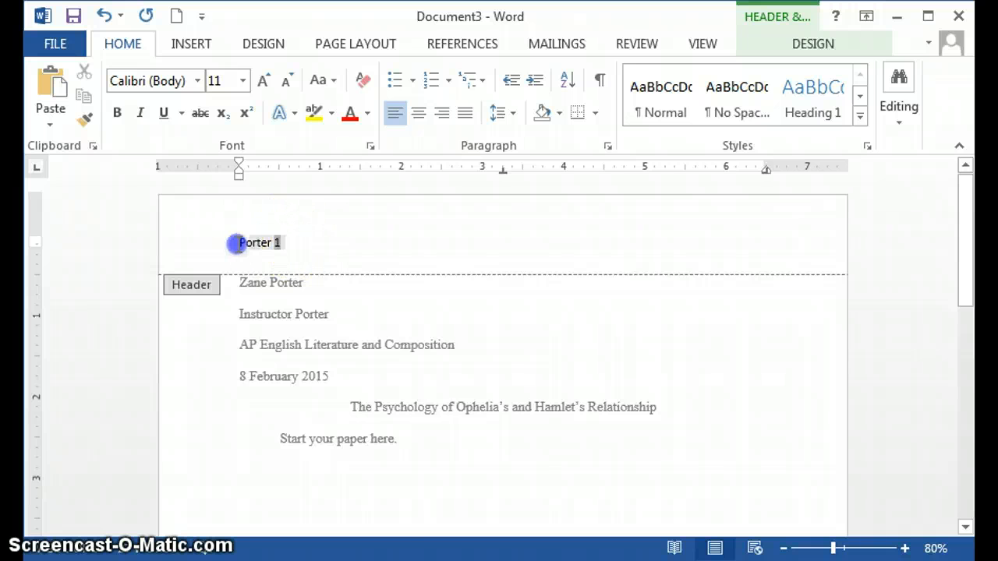
click(197, 81)
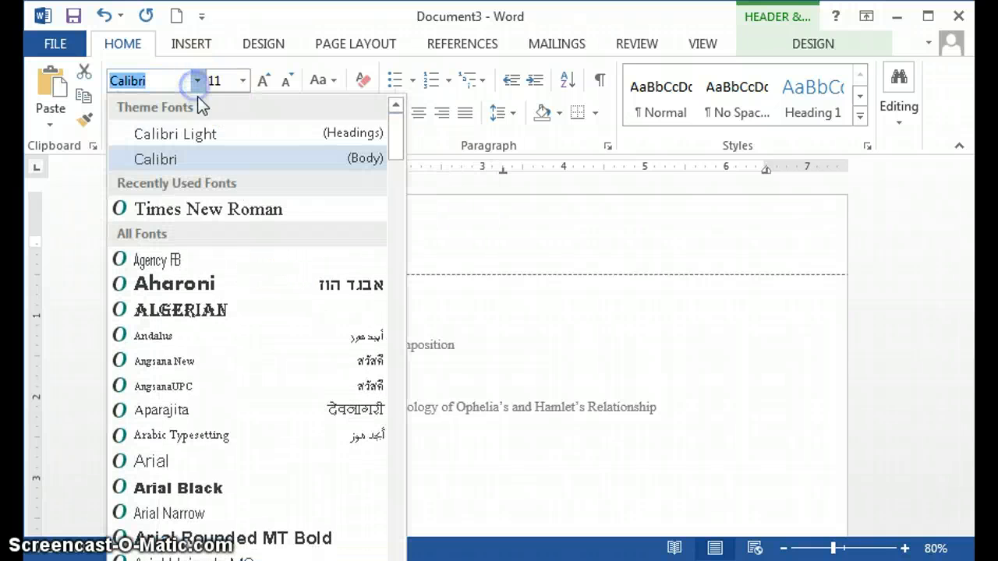
click(219, 206)
click(226, 81)
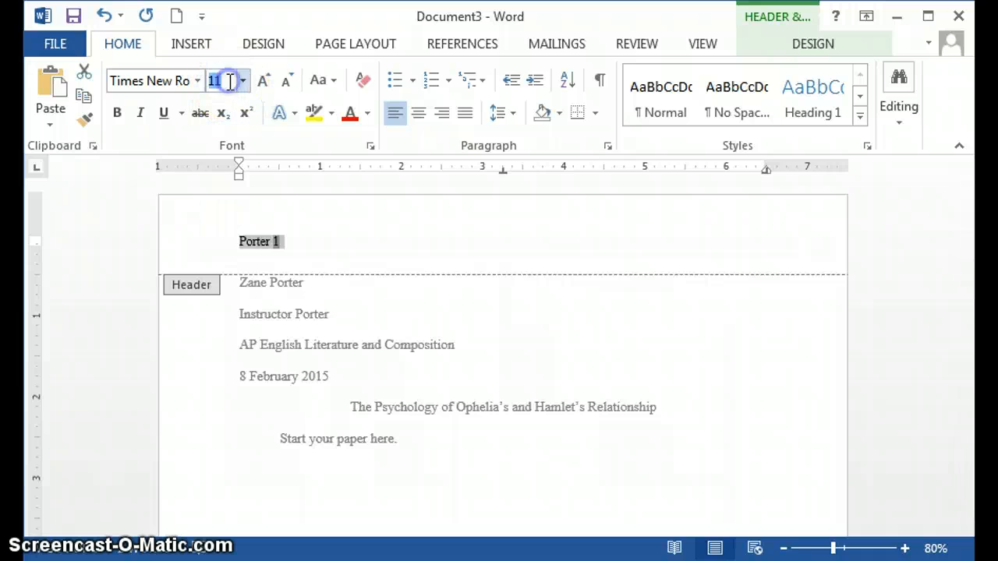
text(12)
key(Return)
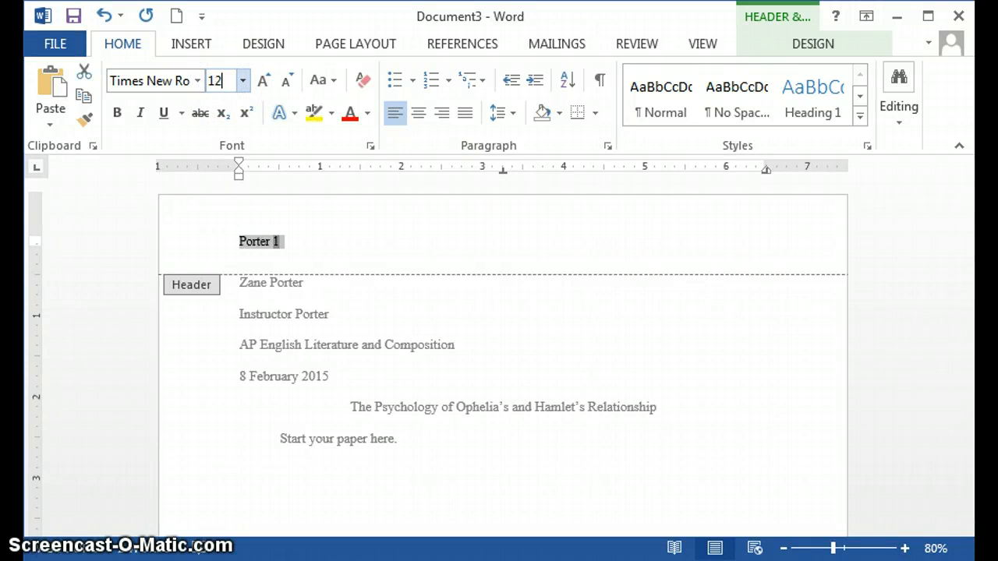
click(314, 239)
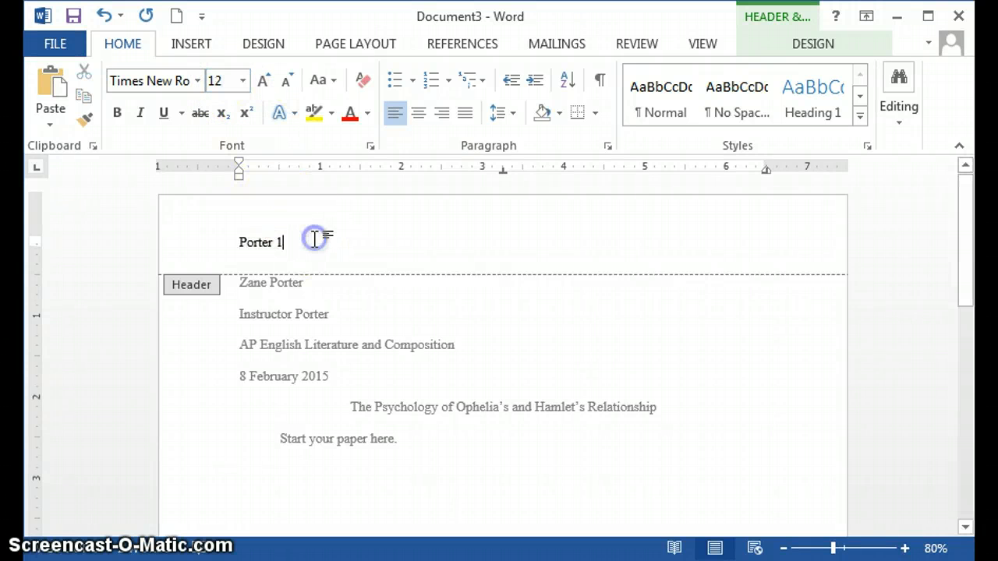
Align the header text to the right margin and return to editing the document body.
click(239, 244)
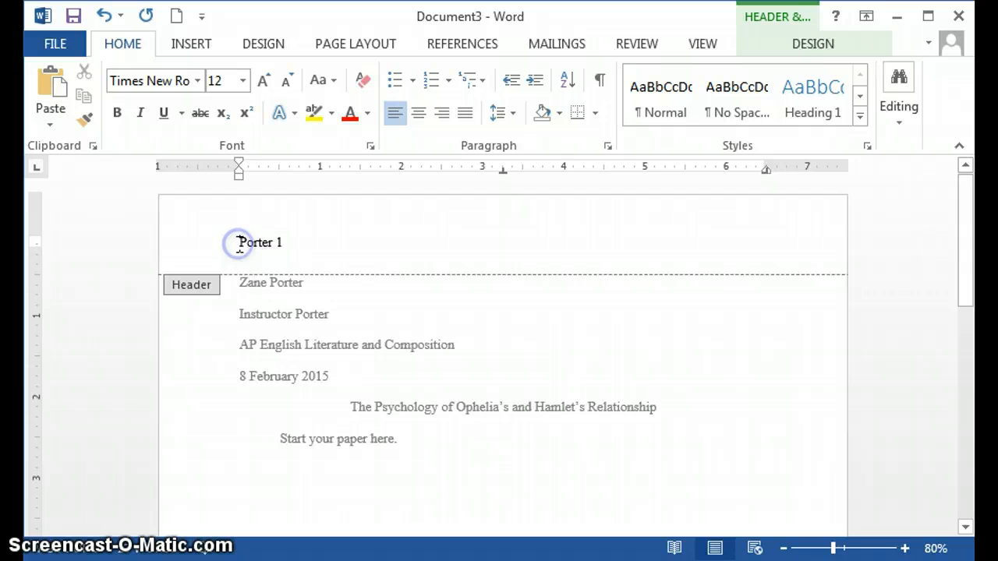
click(442, 115)
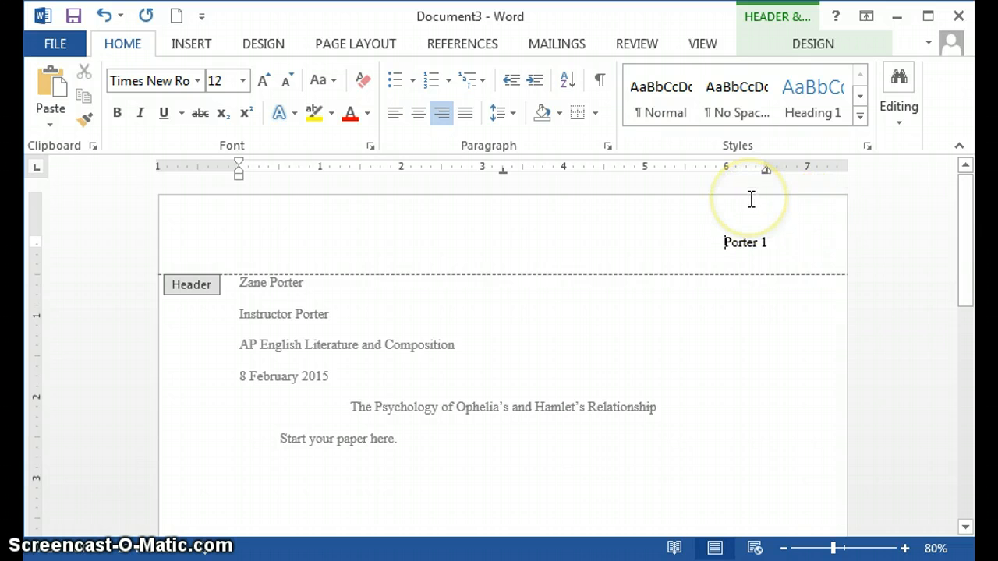
click(752, 222)
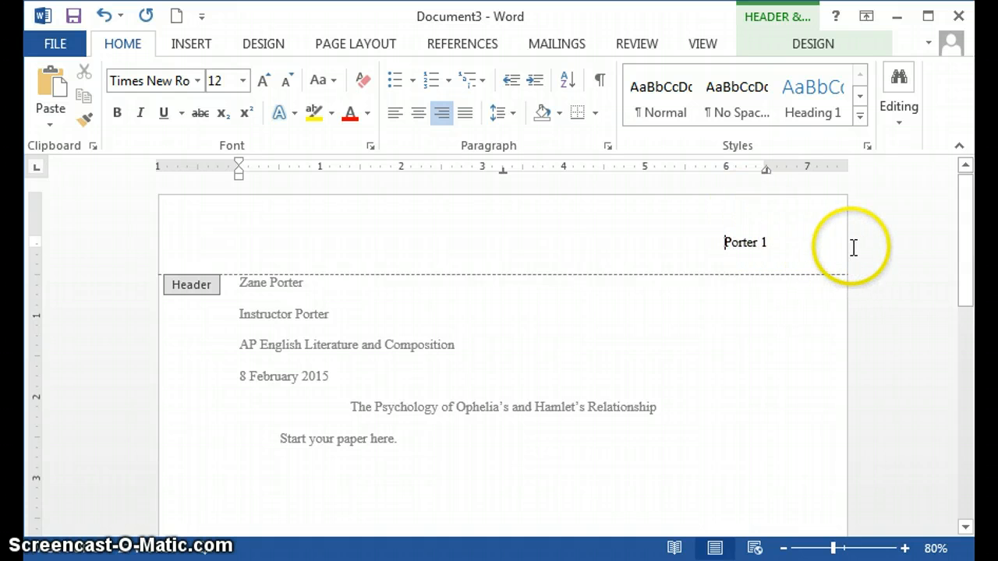
double_click(560, 371)
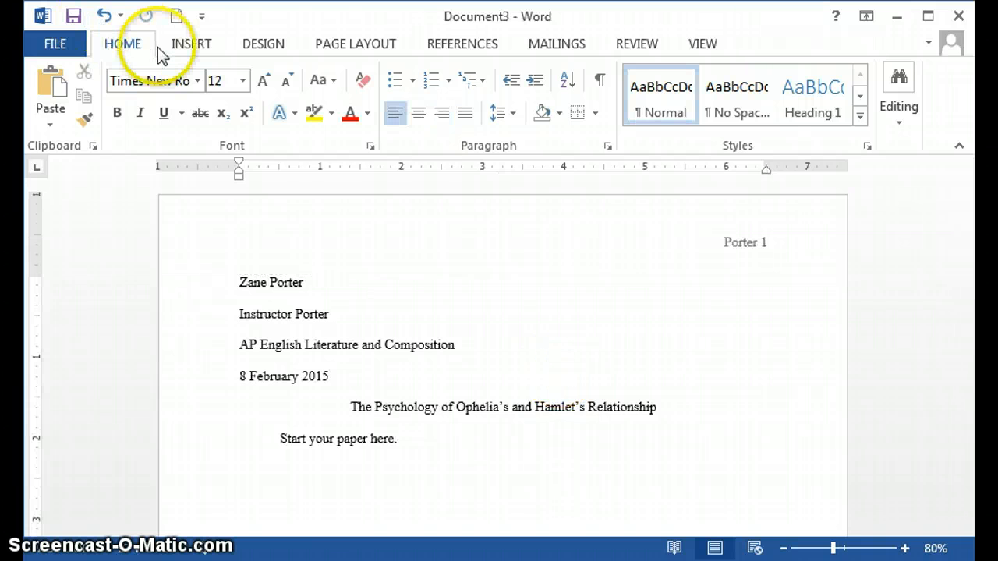
Set the page margins to the Normal preset, with 1" on all sides.
click(339, 46)
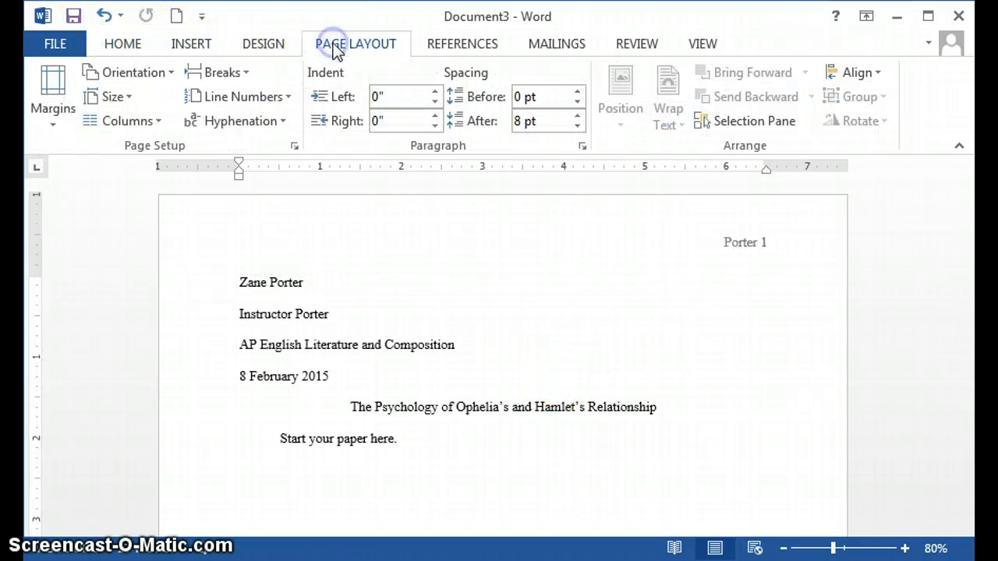
click(43, 95)
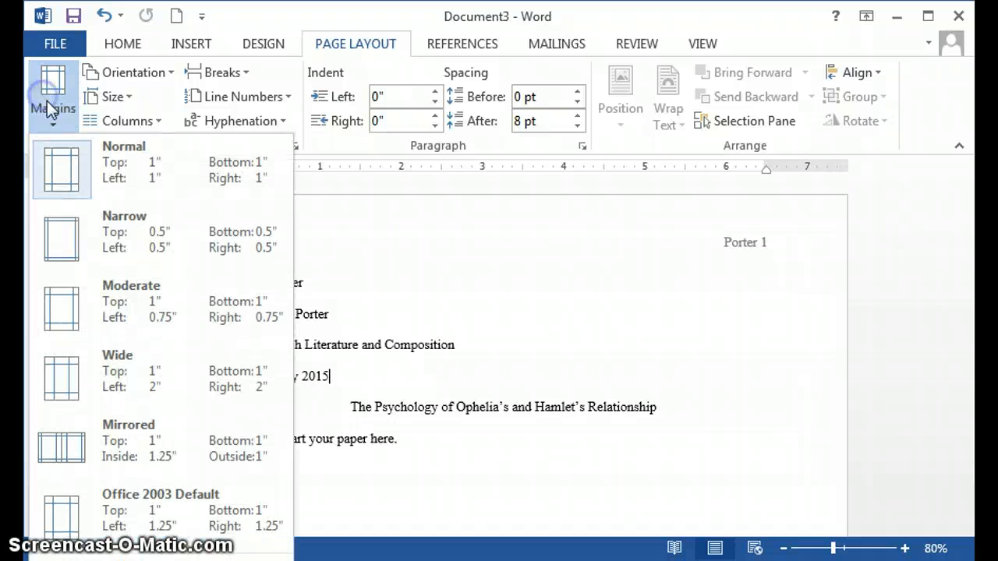
click(146, 180)
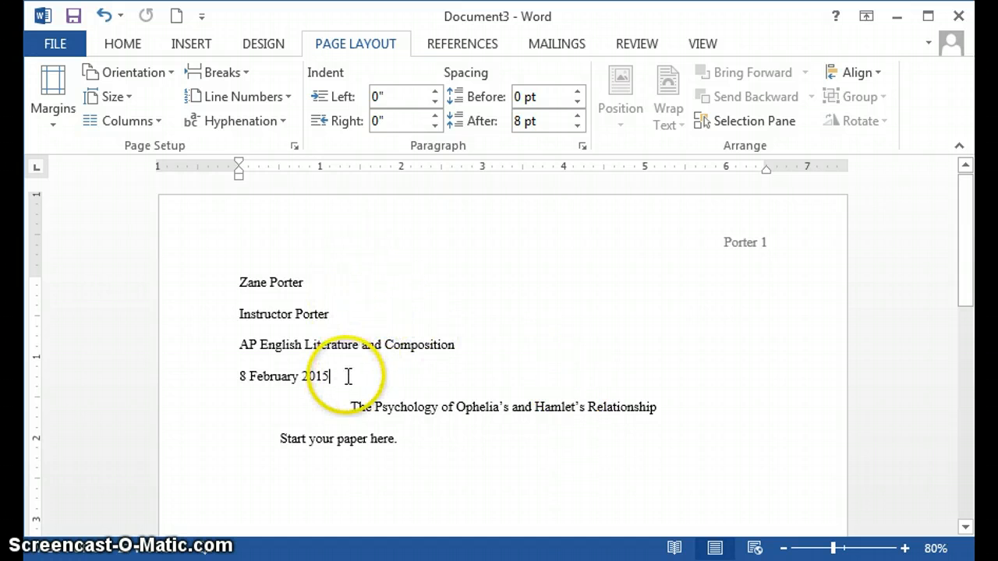
drag(348, 374, 241, 282)
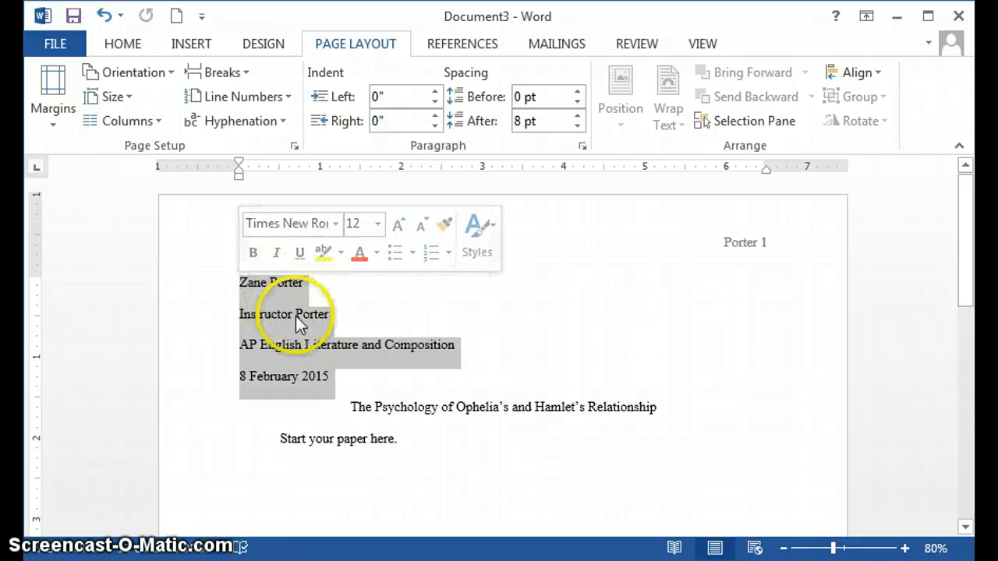
click(301, 379)
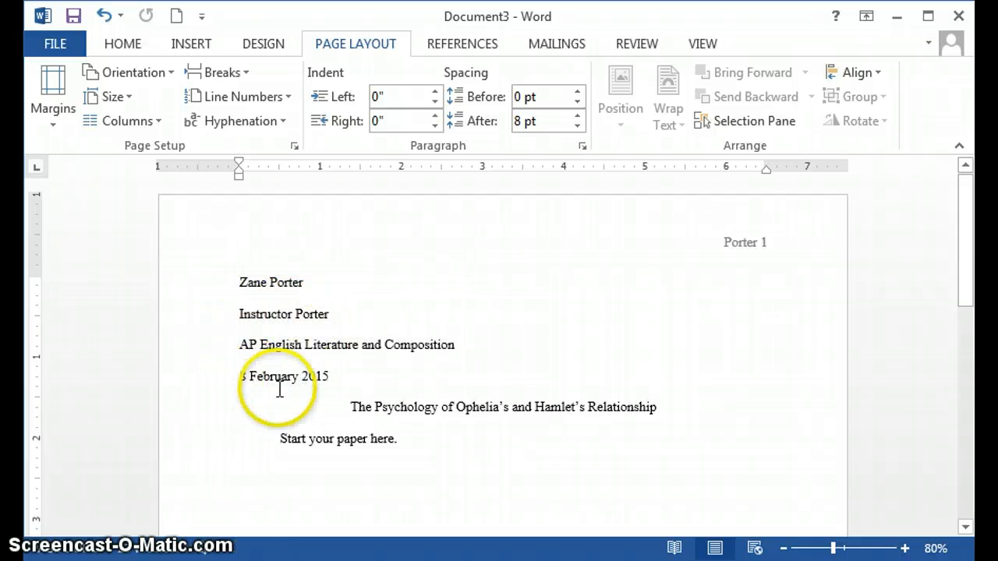